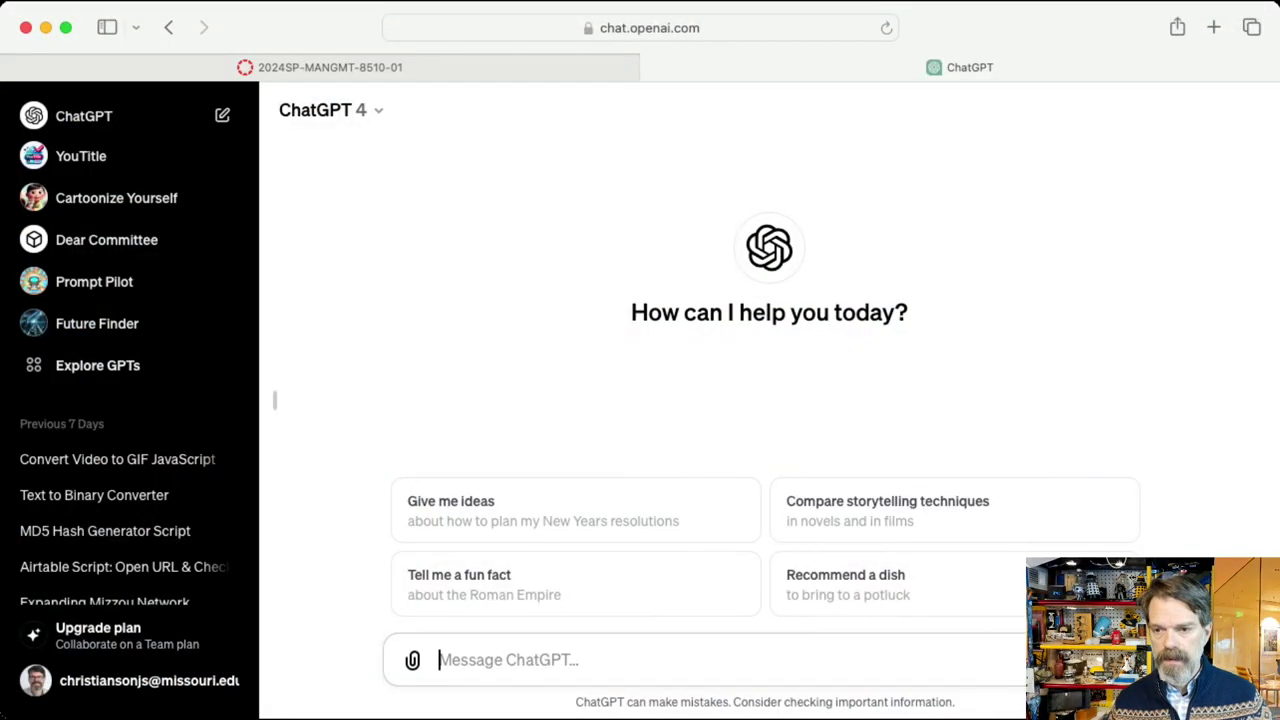
# Load chat.openai.com in the current browser tab
pyautogui.click(636, 36)
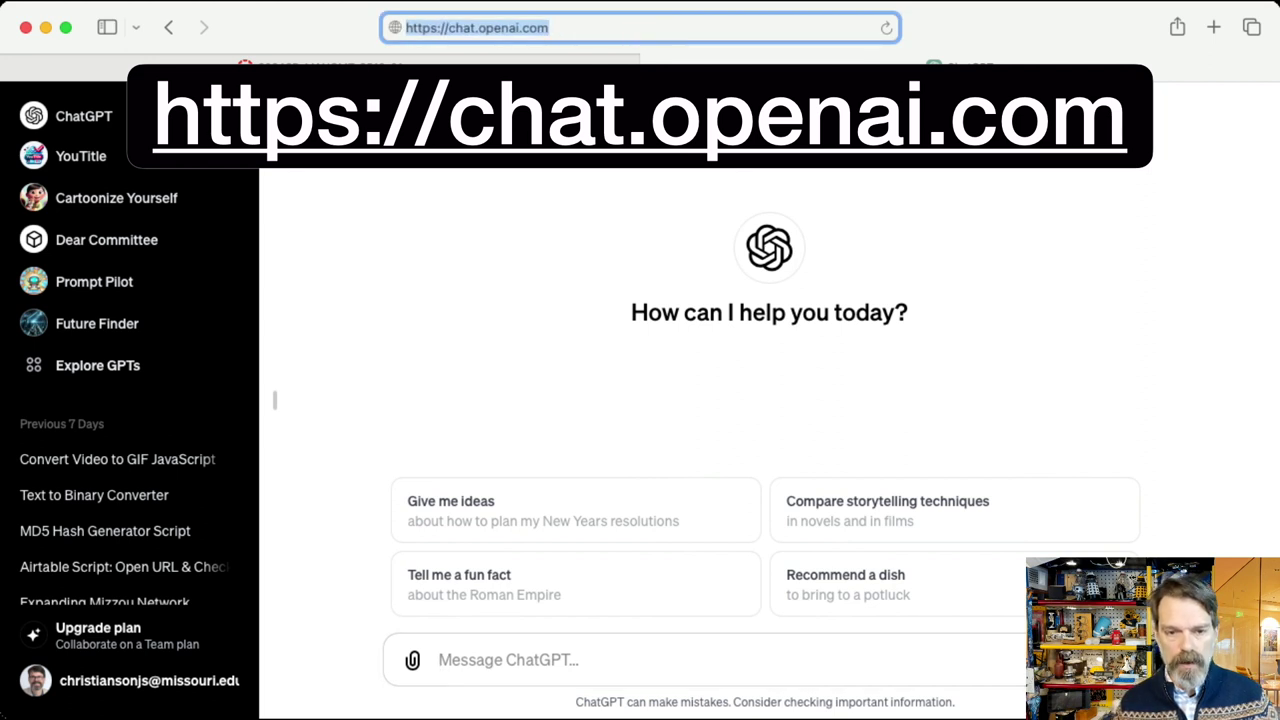
pyautogui.press('Return')
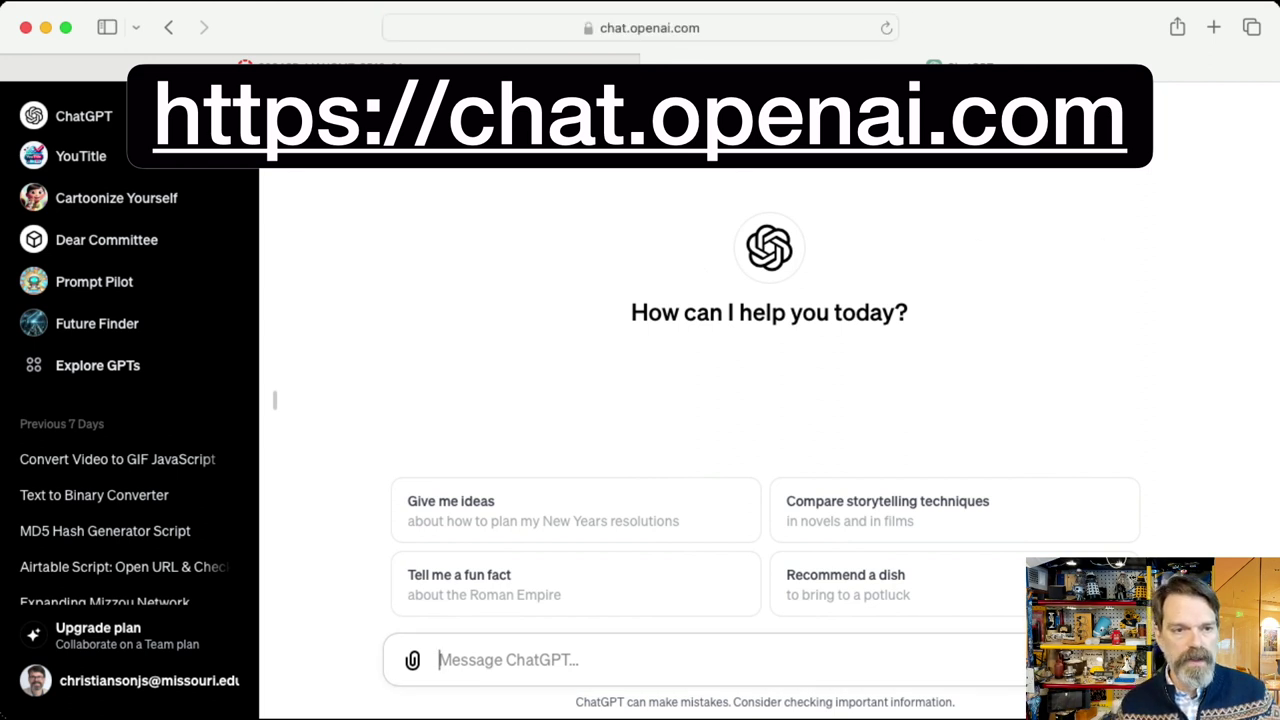
# Switch the model to ChatGPT 3.5 and back to ChatGPT 4
pyautogui.click(379, 110)
pyautogui.click(595, 283)
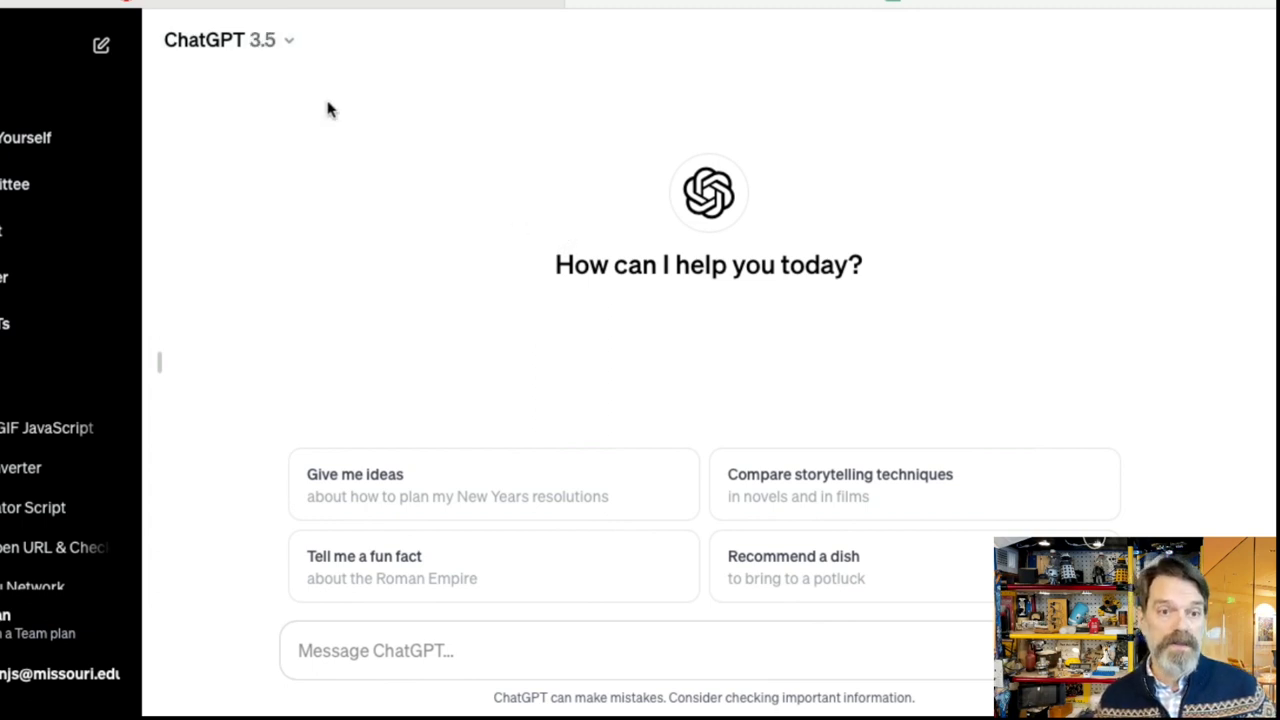
pyautogui.click(289, 42)
pyautogui.click(294, 116)
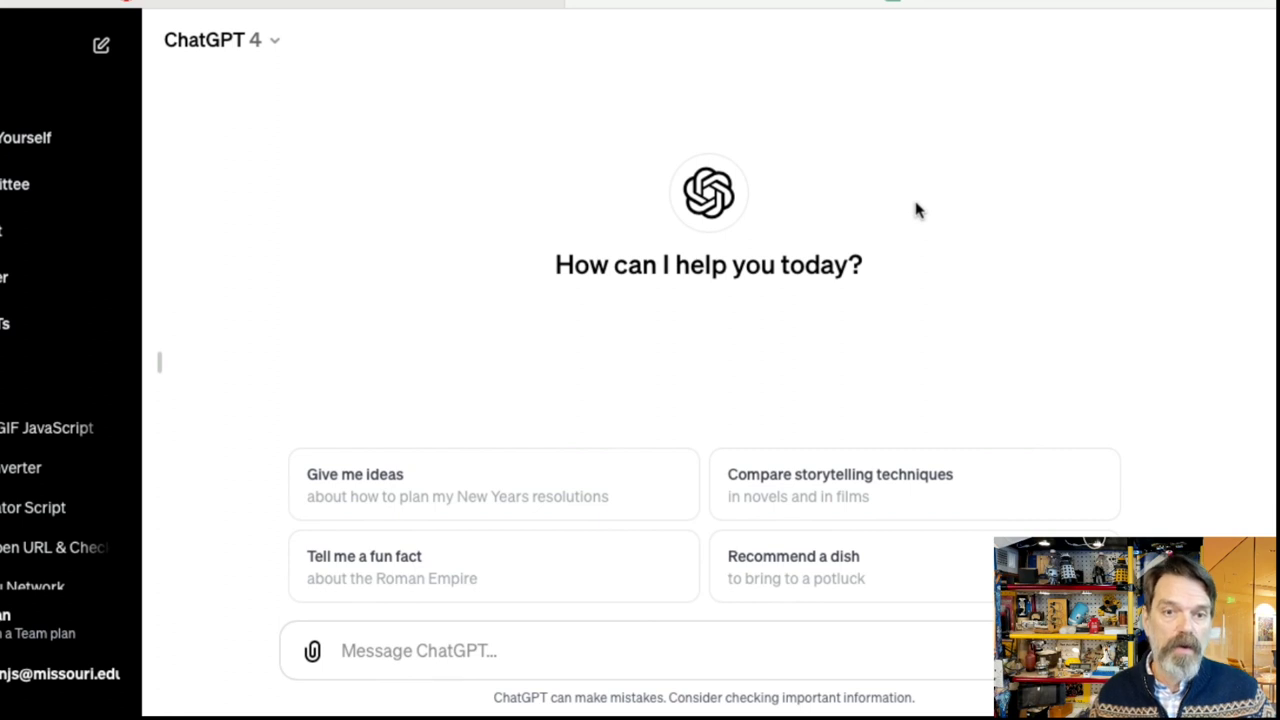
pyautogui.click(522, 668)
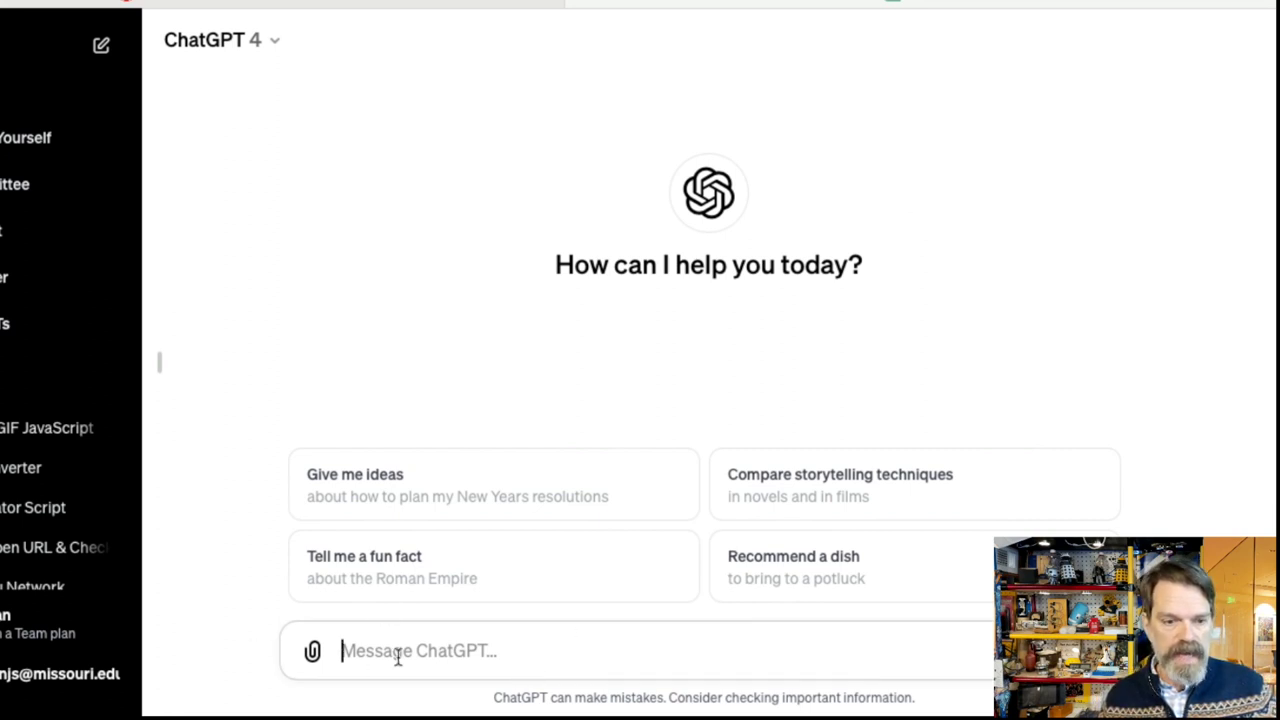
pyautogui.click(312, 653)
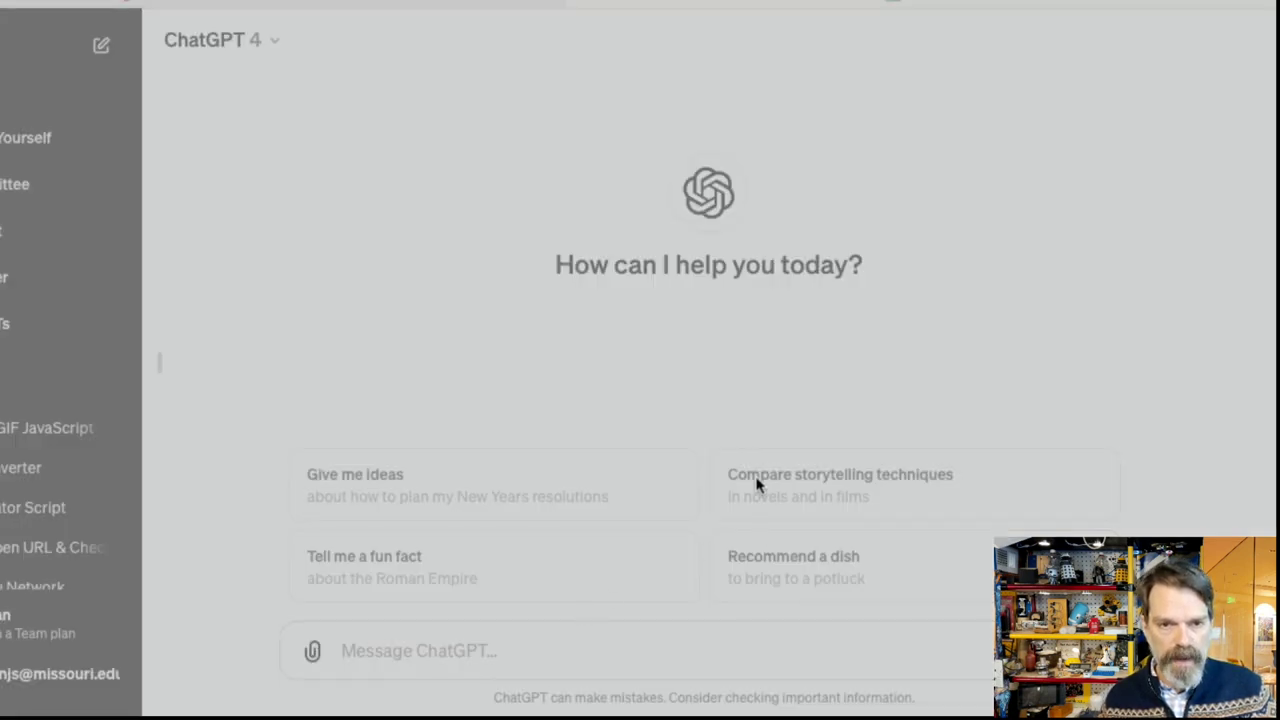
pyautogui.press('Escape')
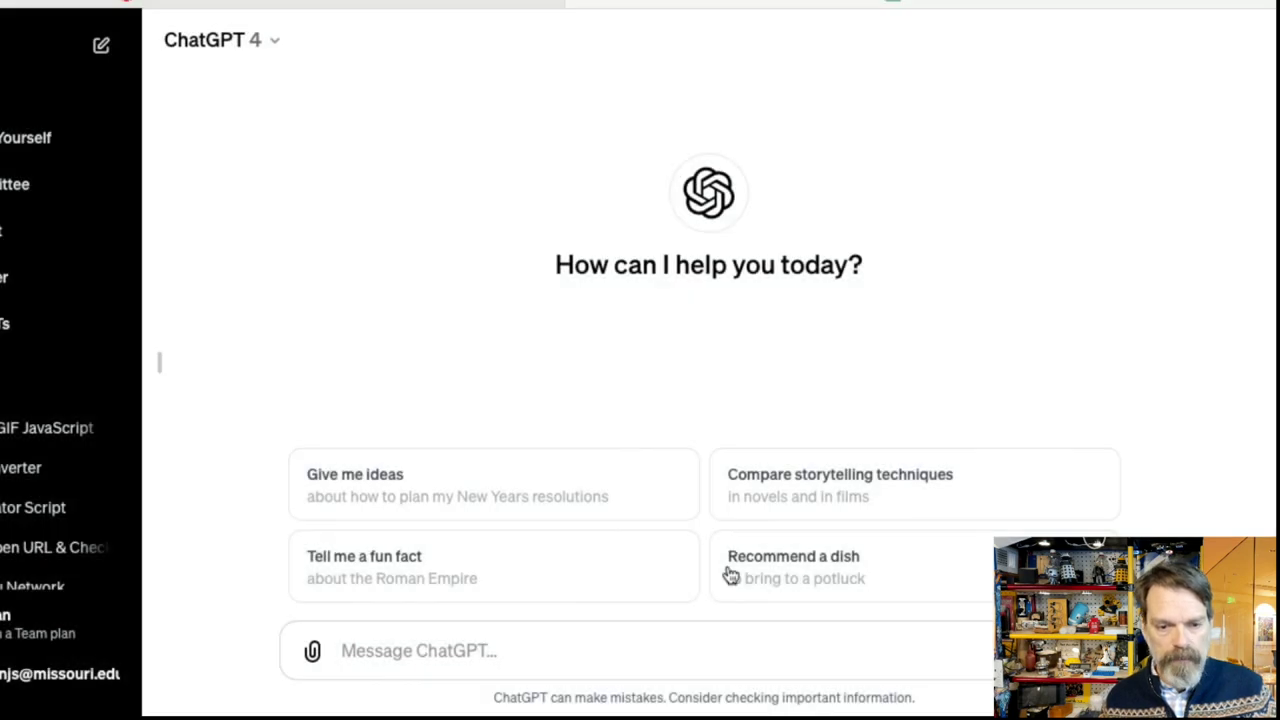
# Send the prompt "Tell me about Harry Truman"
pyautogui.click(608, 649)
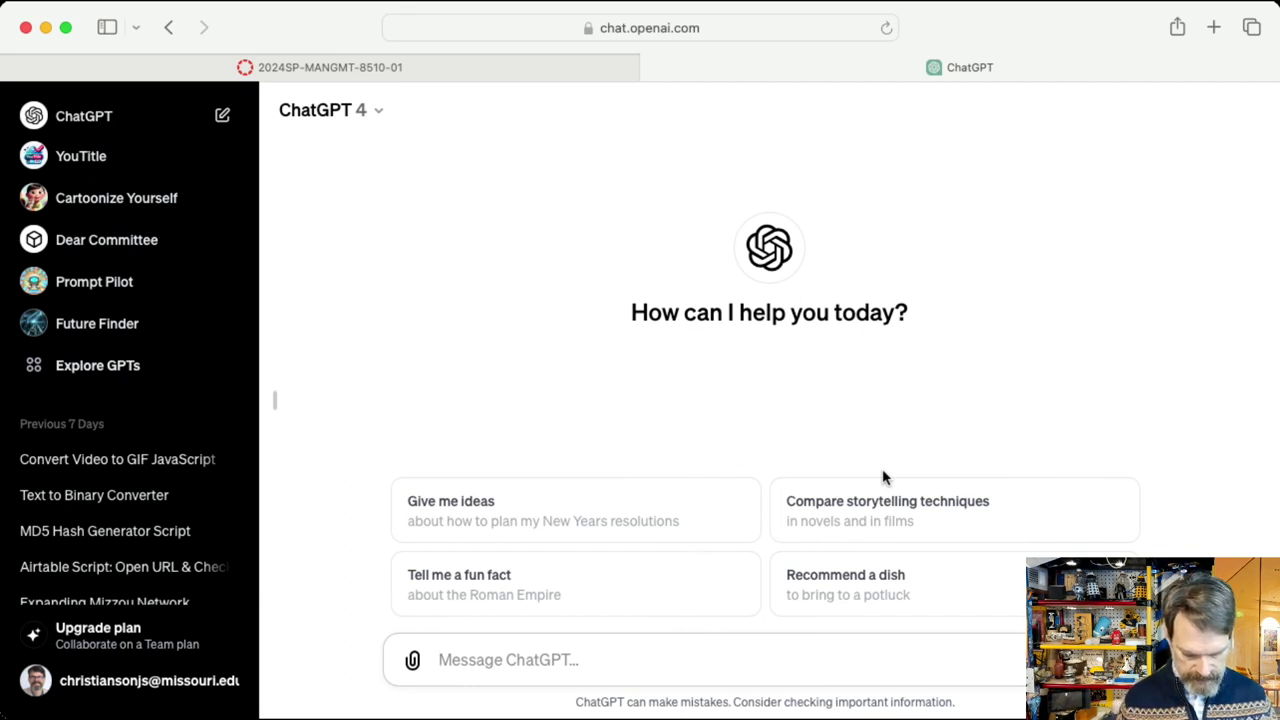
pyautogui.write('Tell me a')
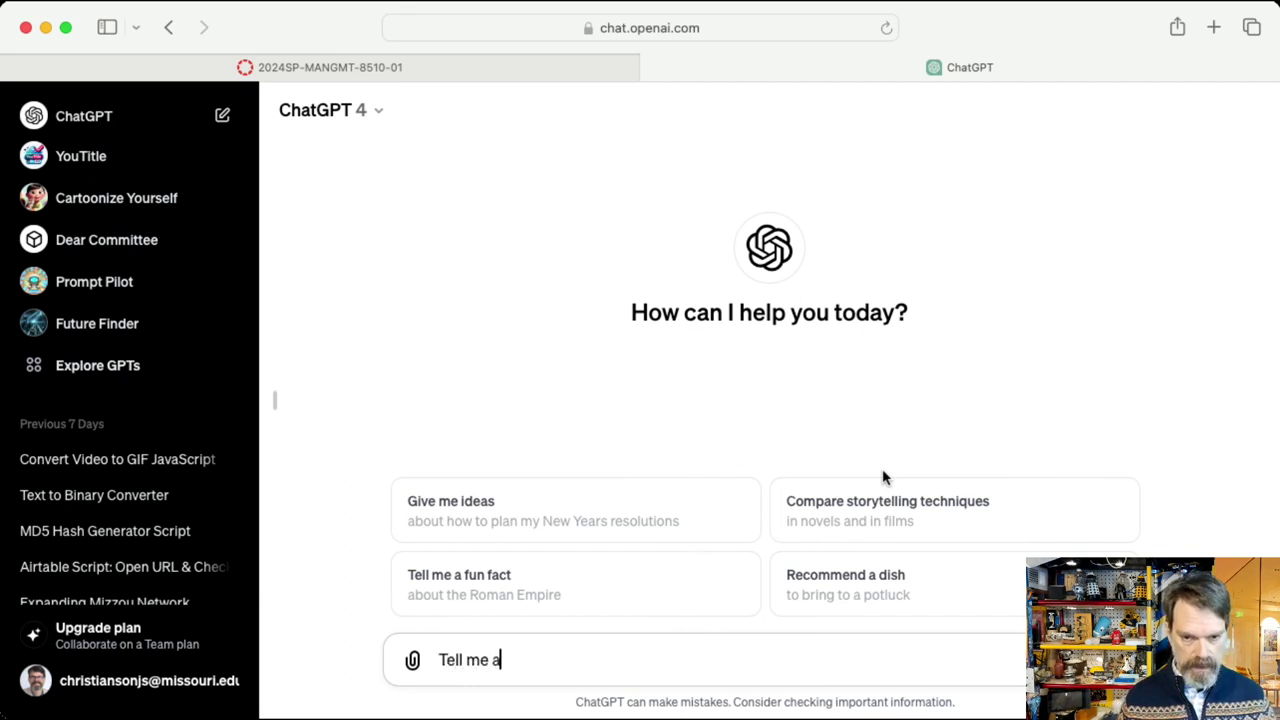
pyautogui.write('bout Harry Truman')
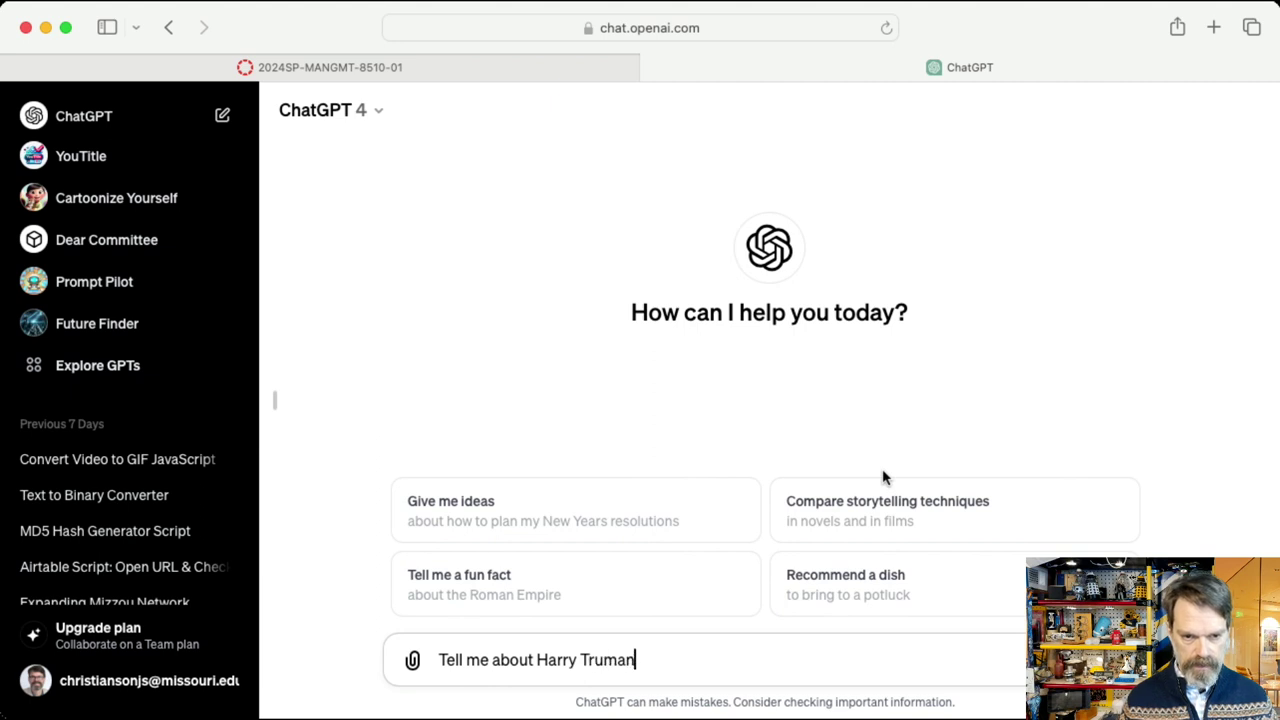
pyautogui.press('Return')
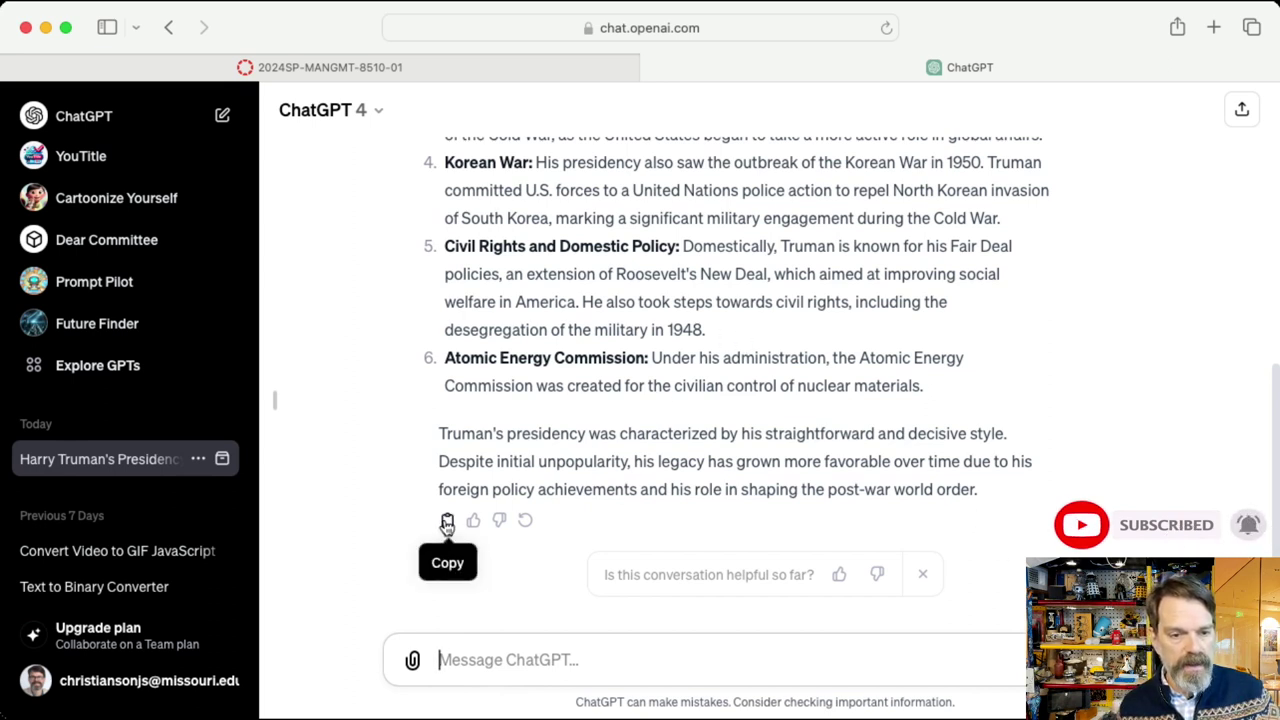
# Regenerate the Harry Truman response and dismiss the request to rate it as better or worse
pyautogui.click(525, 521)
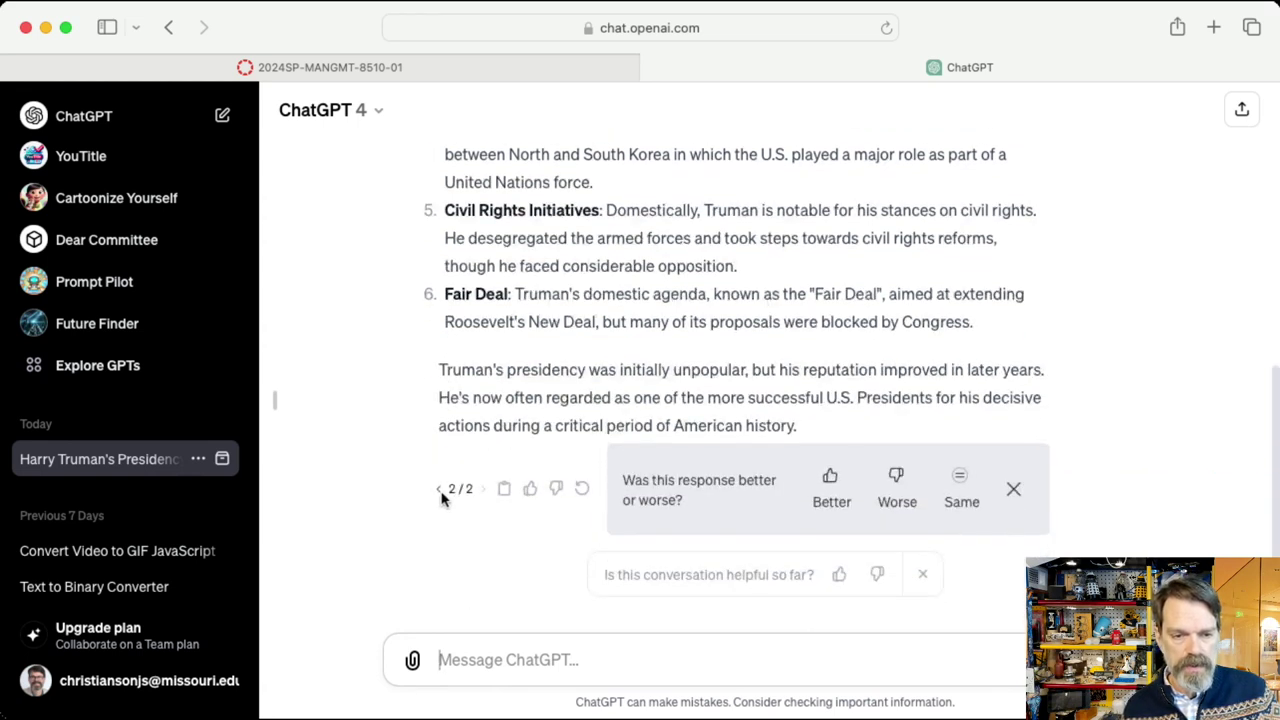
pyautogui.click(1015, 491)
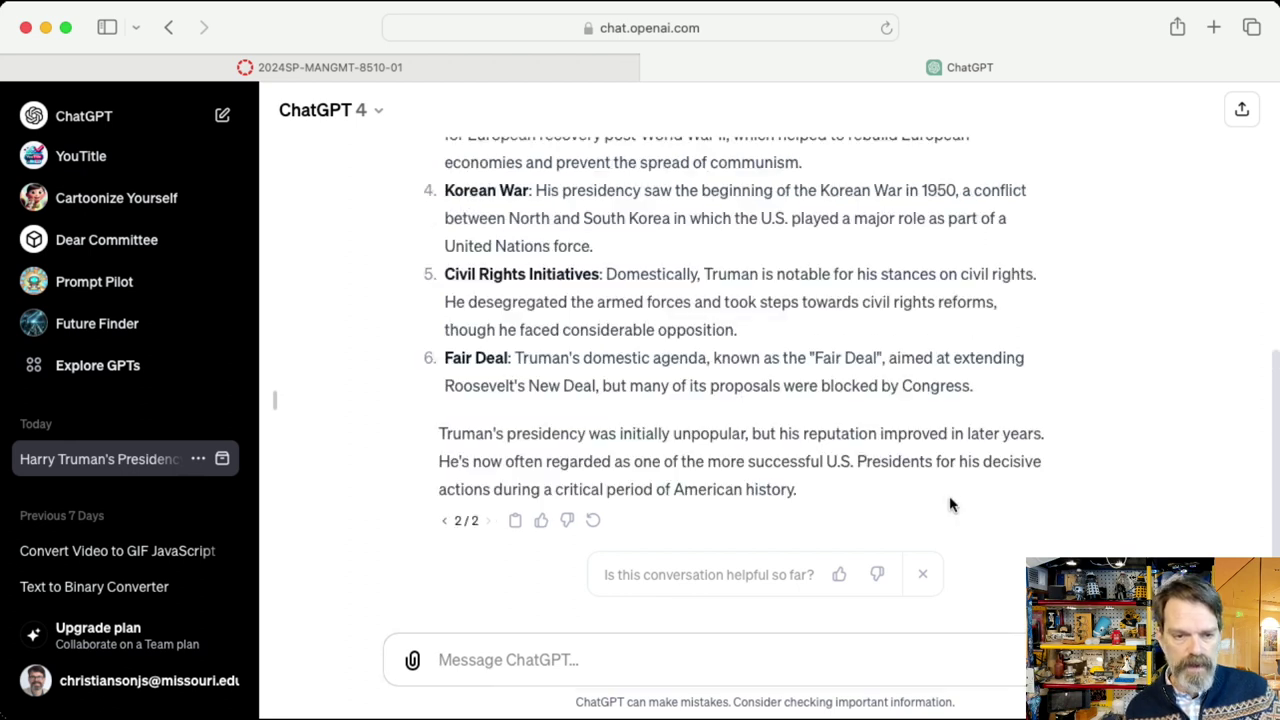
# Compare the two versions of the Harry Truman response, return to the first one and read it through
pyautogui.click(446, 523)
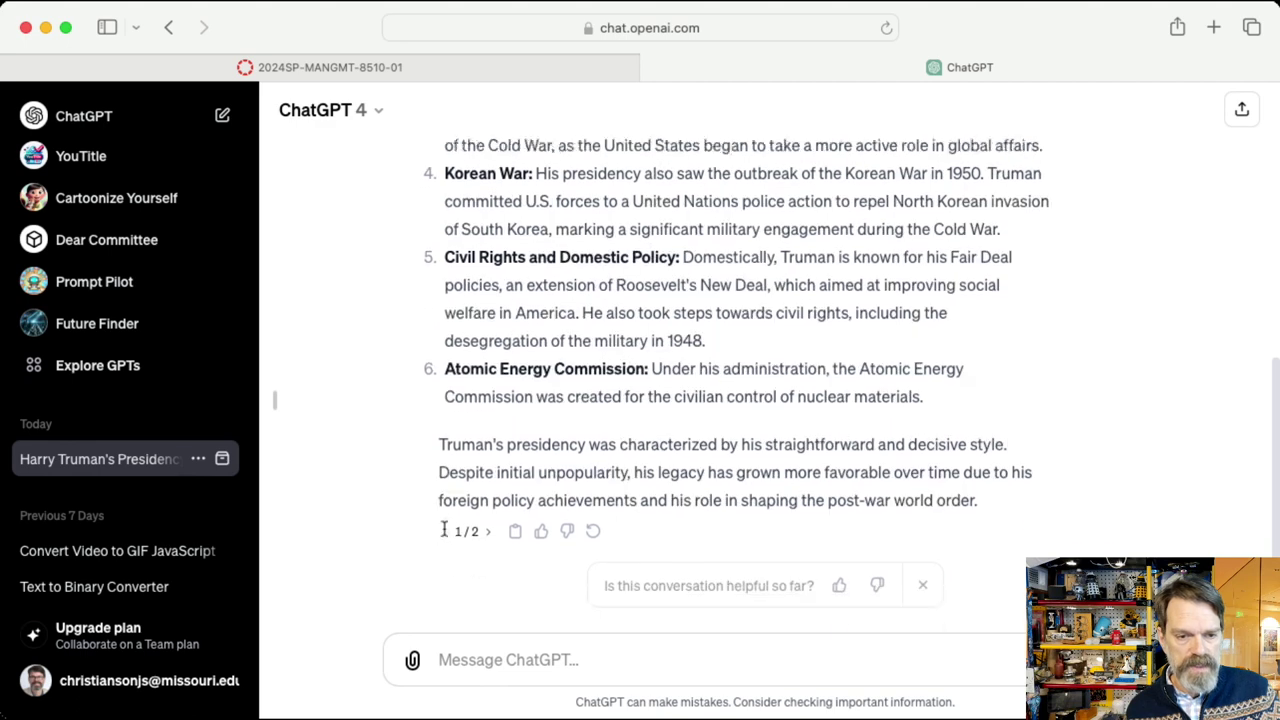
pyautogui.click(489, 522)
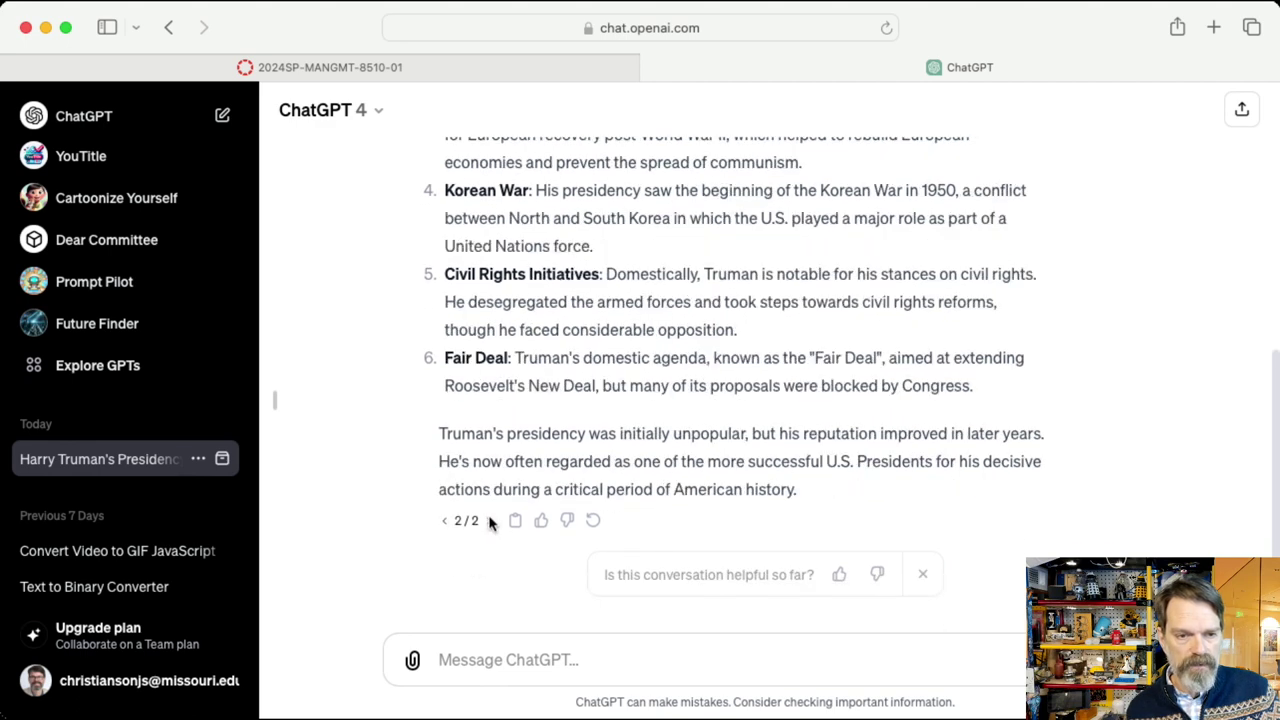
pyautogui.click(446, 524)
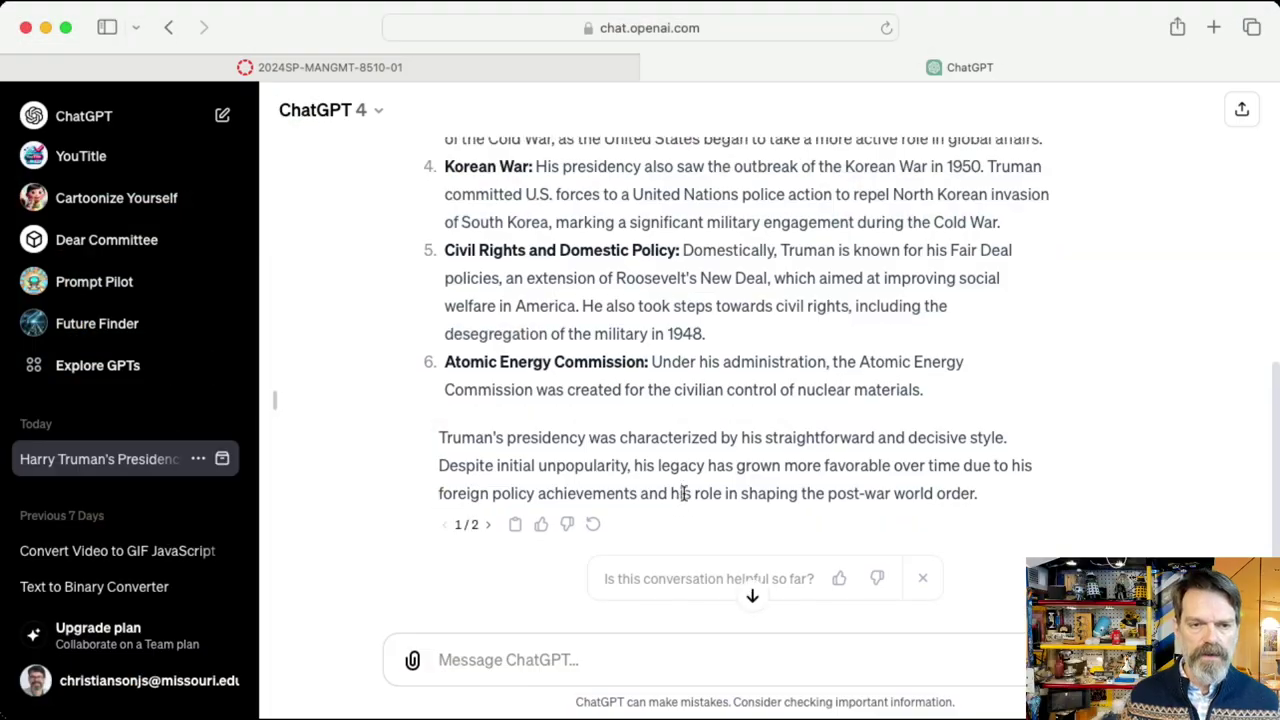
pyautogui.scroll(8, 682, 490)
pyautogui.scroll(4, 684, 487)
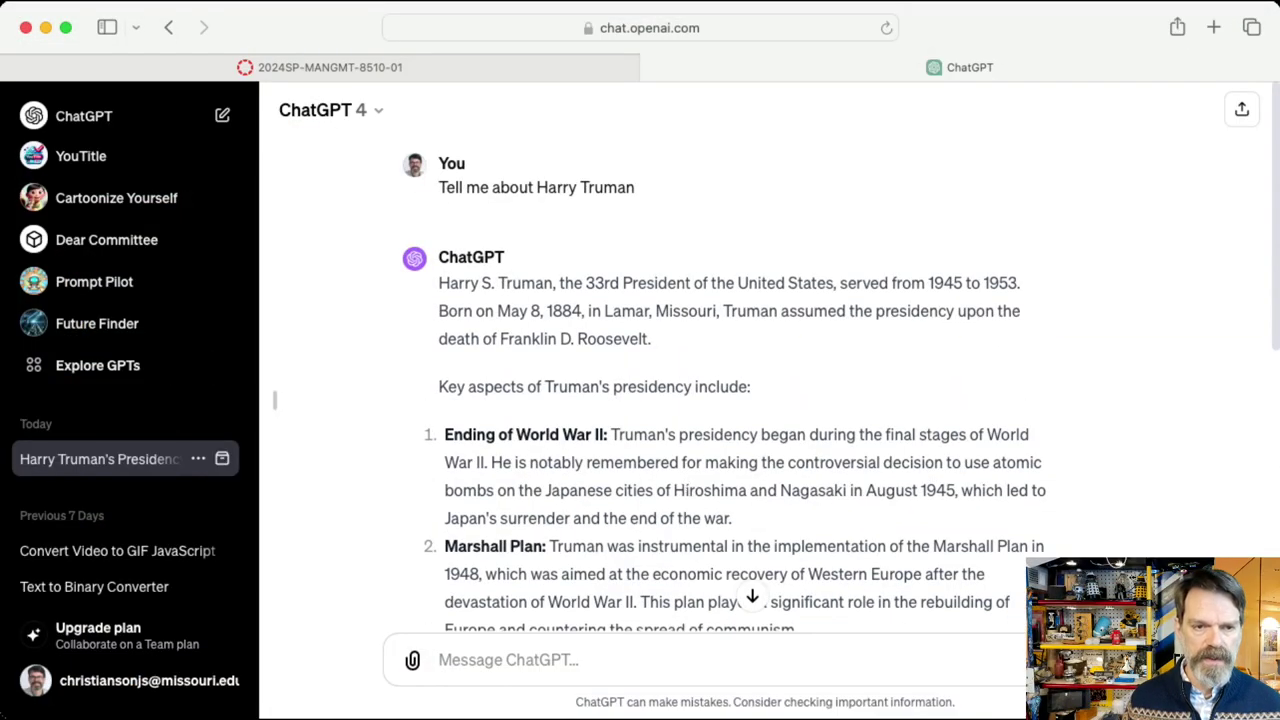
pyautogui.scroll(-10, 684, 490)
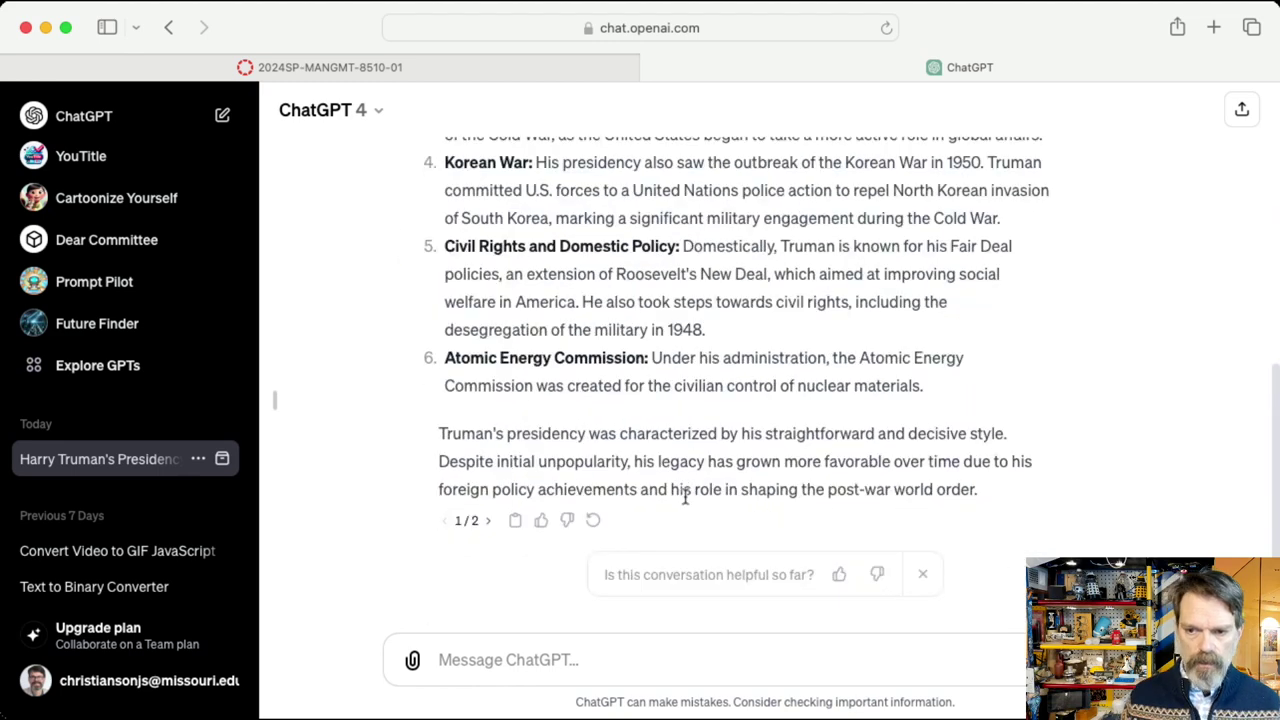
# Send the follow-up prompt "Please make this longer and more detailed"
pyautogui.click(622, 666)
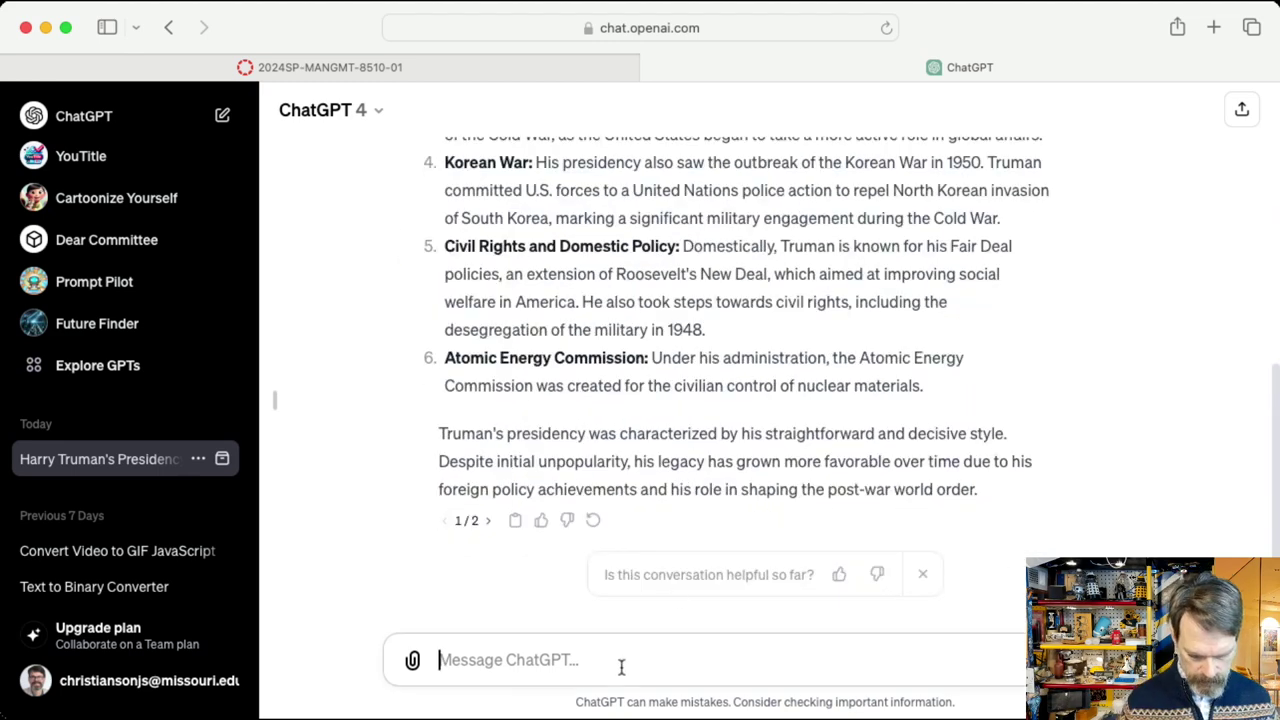
pyautogui.write('Pl')
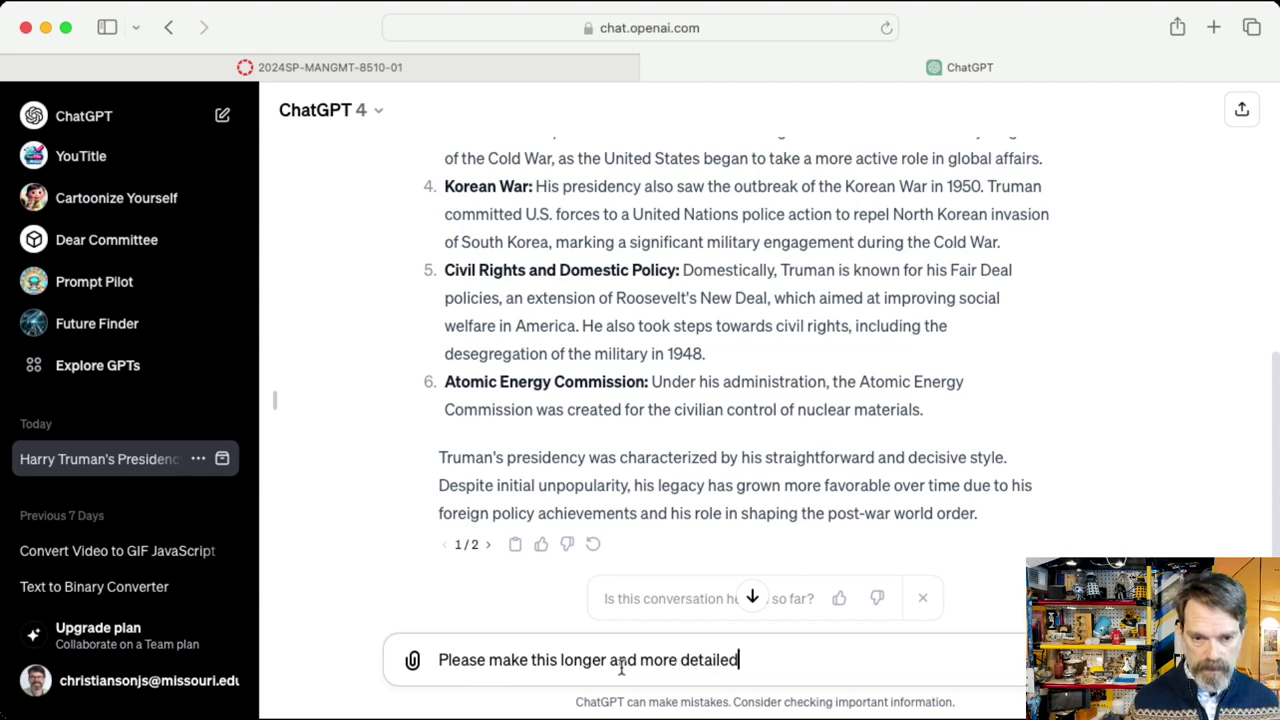
pyautogui.press('Return')
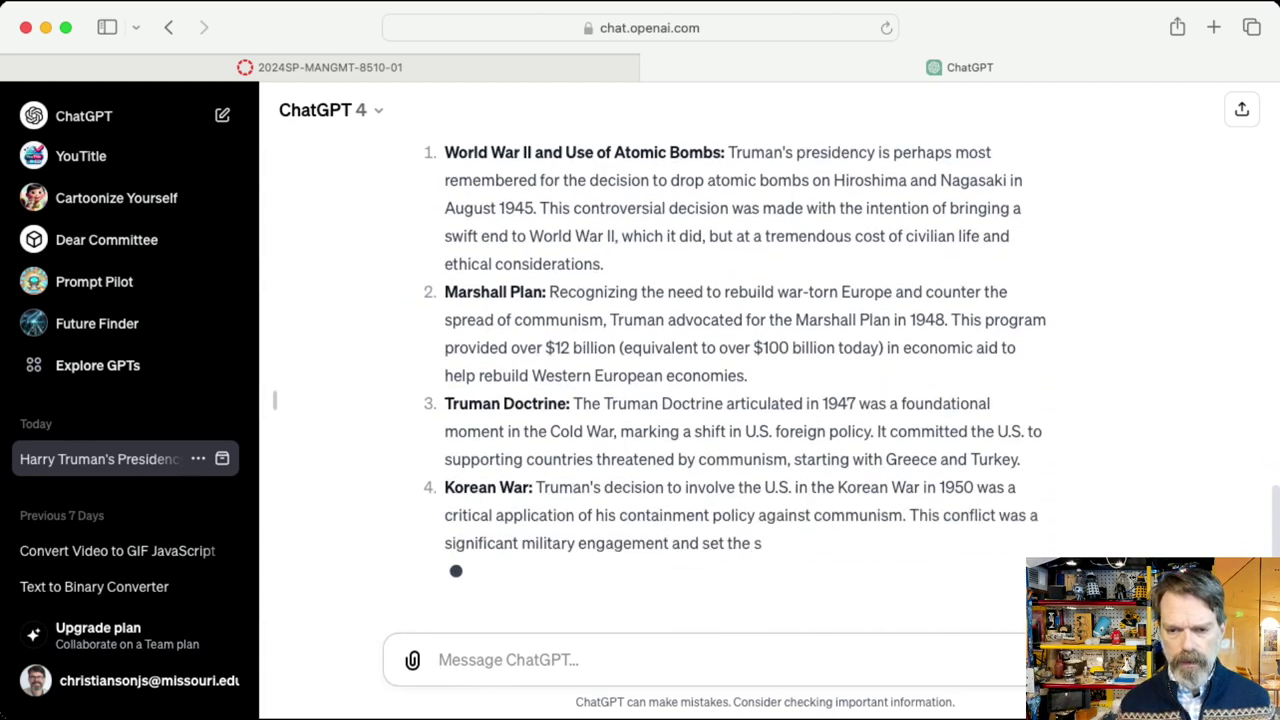
# Stop the running response and send the prompt "Rewrite in 200 shorts or less in an academic tone"
pyautogui.click(1005, 660)
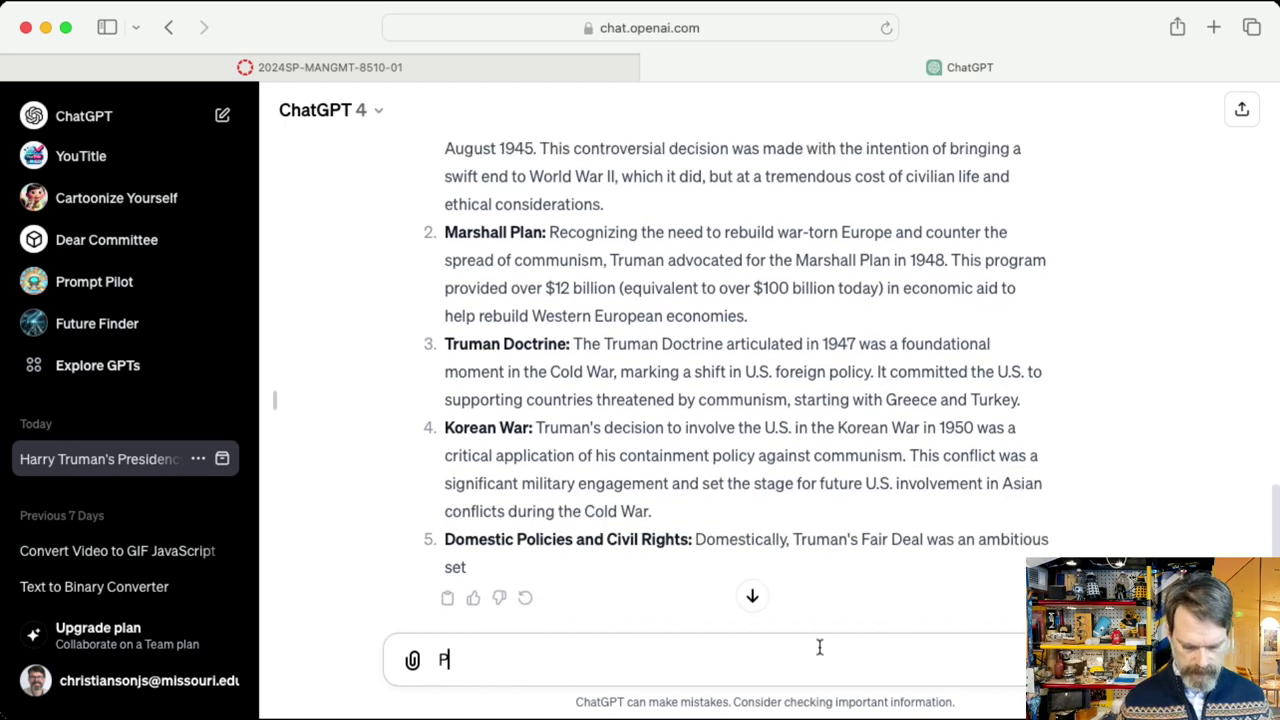
pyautogui.write('R')
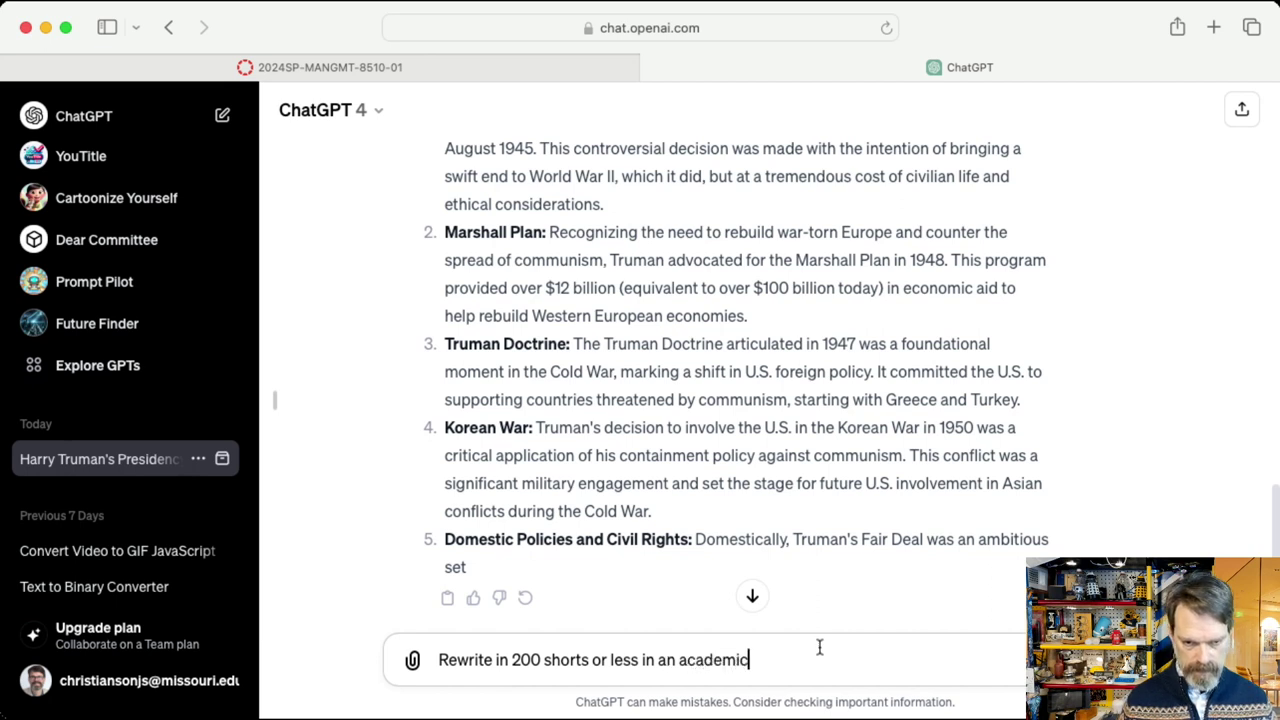
pyautogui.press('Return')
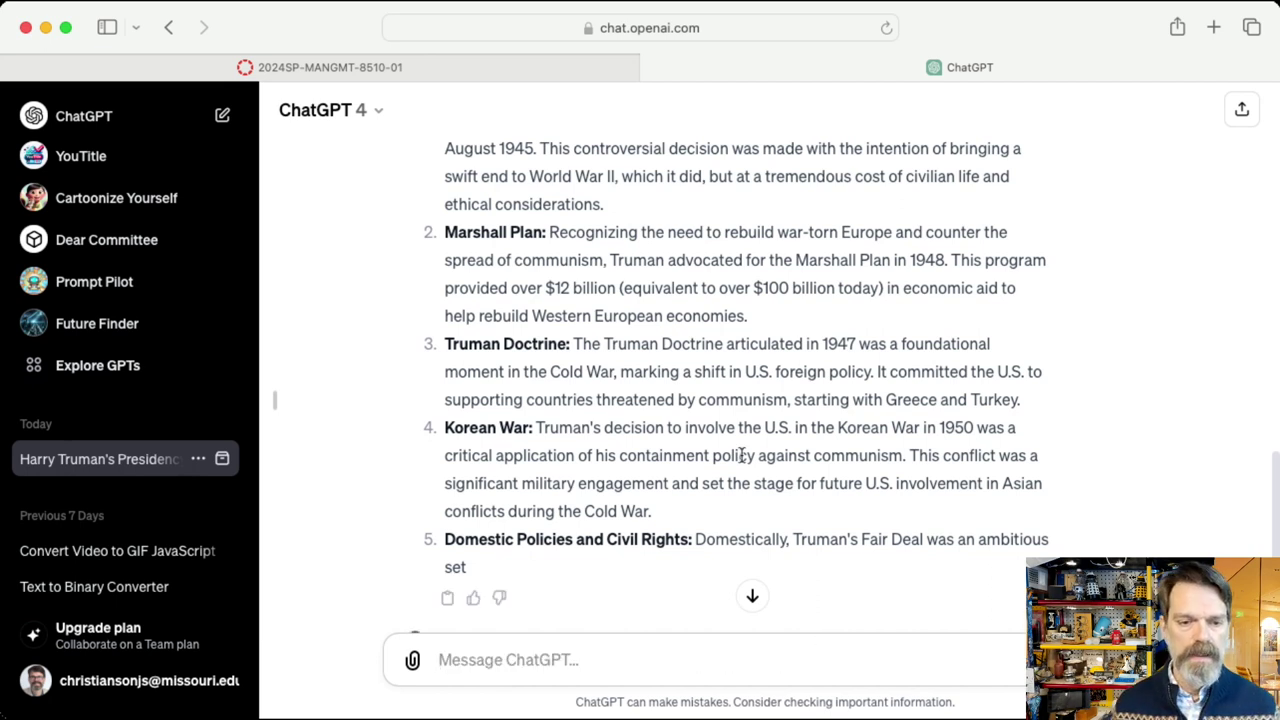
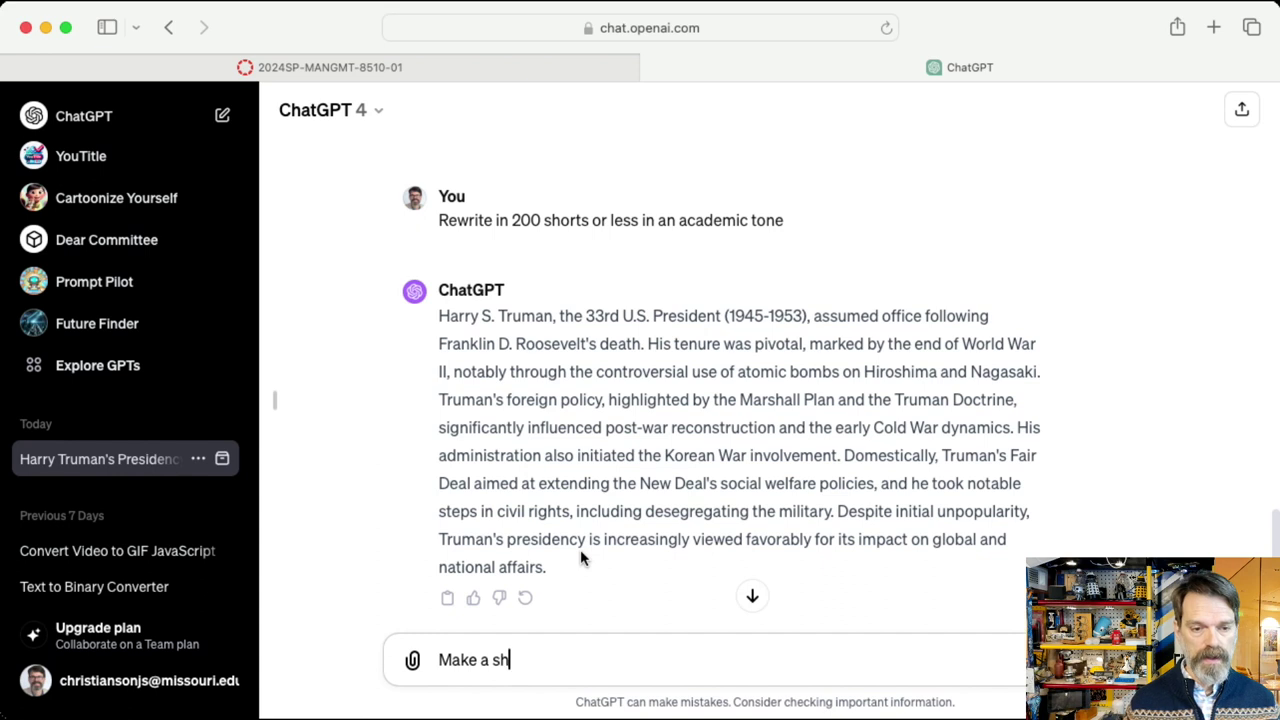
# Send the prompt "Make a story about Harry Truman that would be understandable to a 5 year old"
pyautogui.write('bout ')
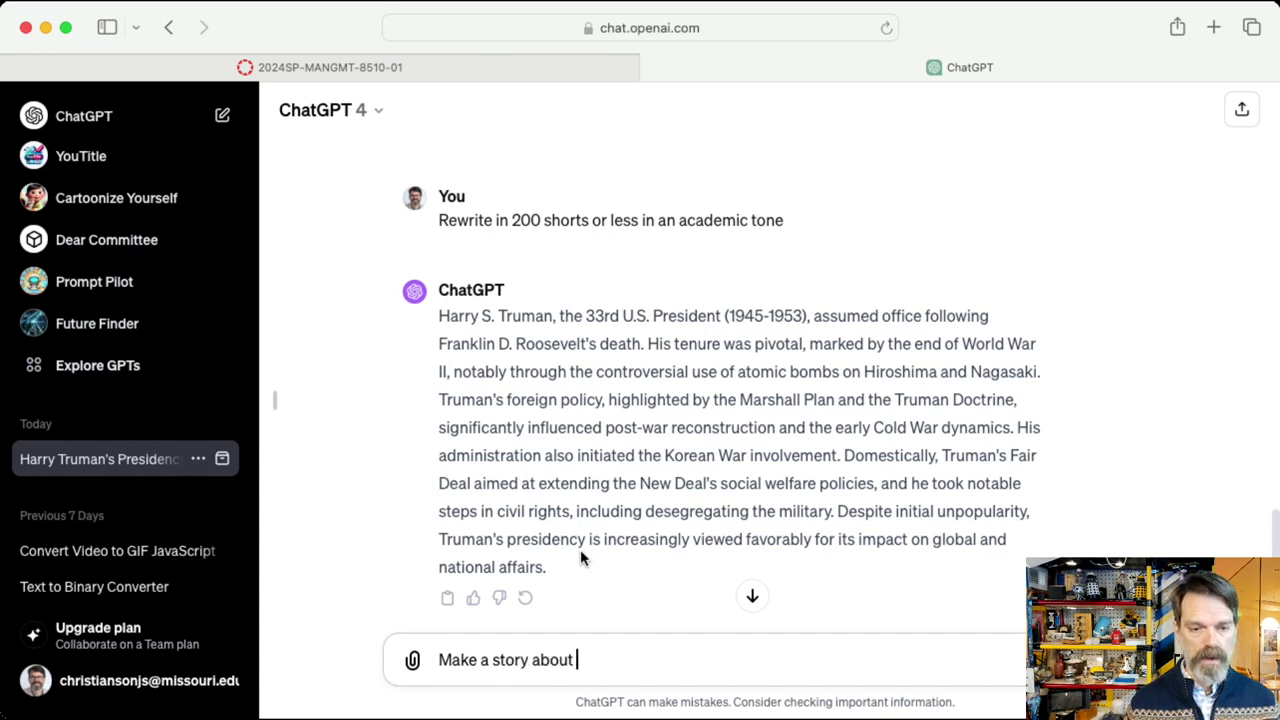
pyautogui.write('Harry Tru')
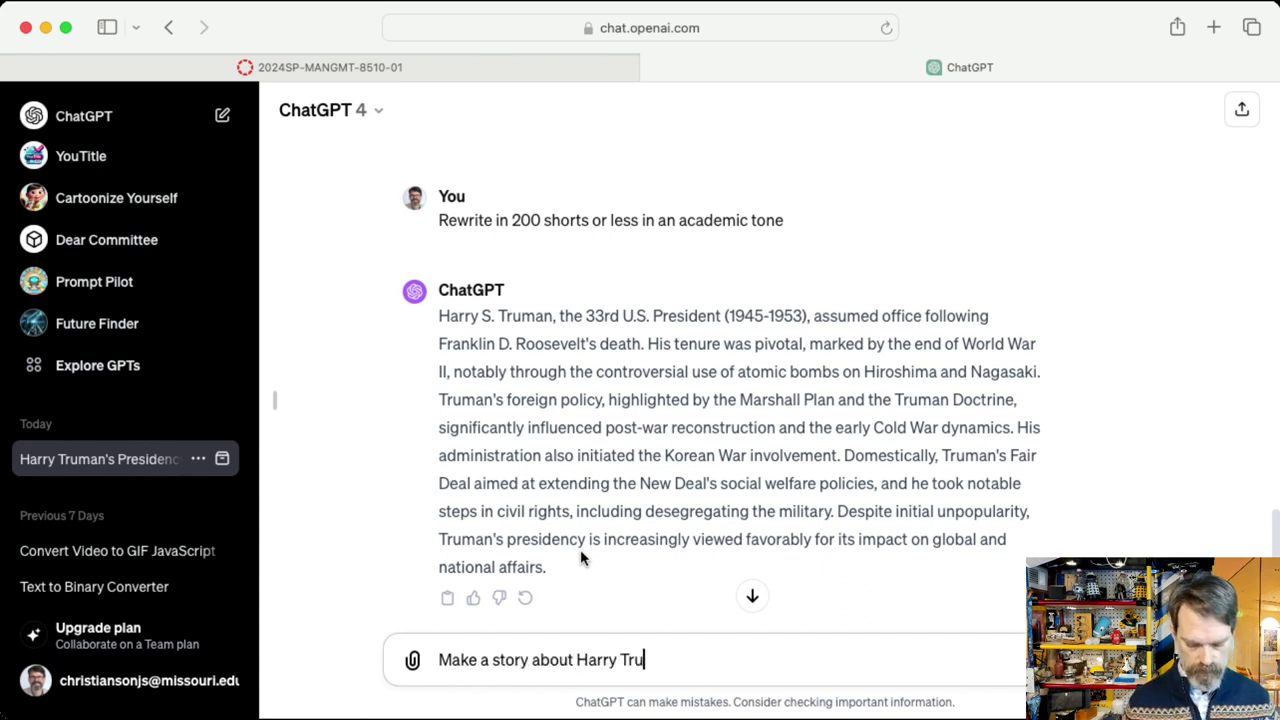
pyautogui.write('man ')
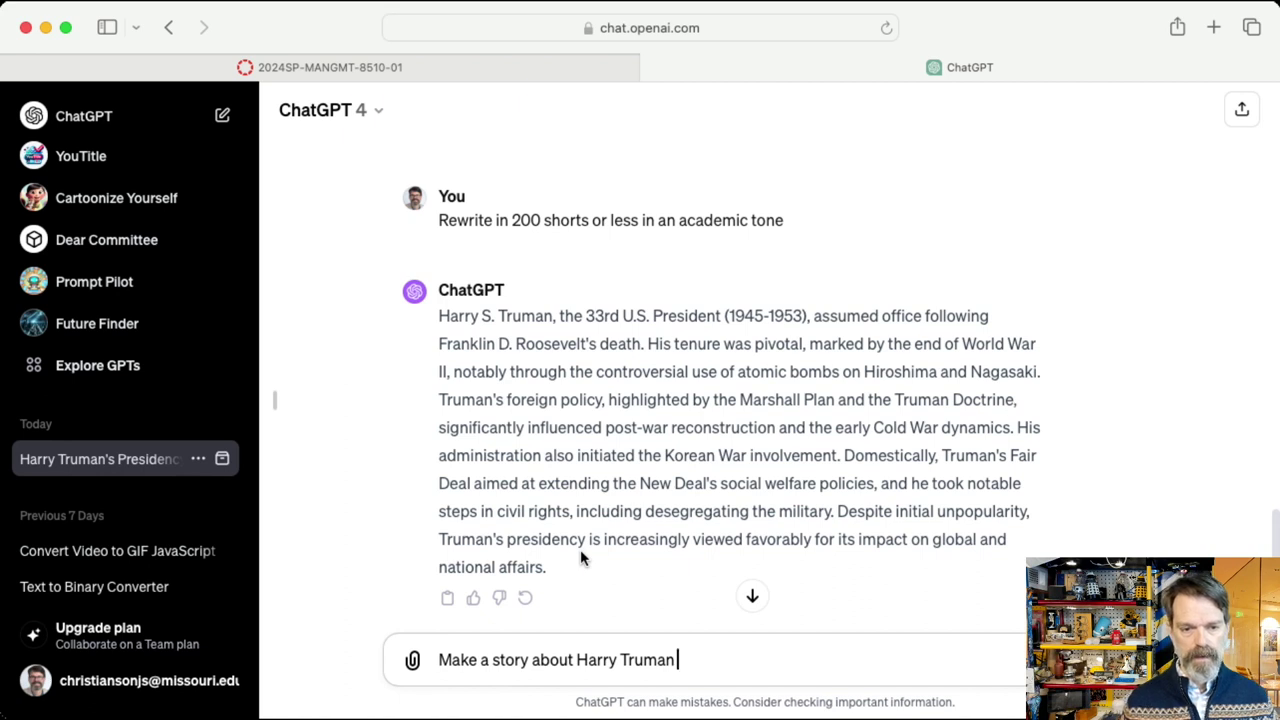
pyautogui.write('that would')
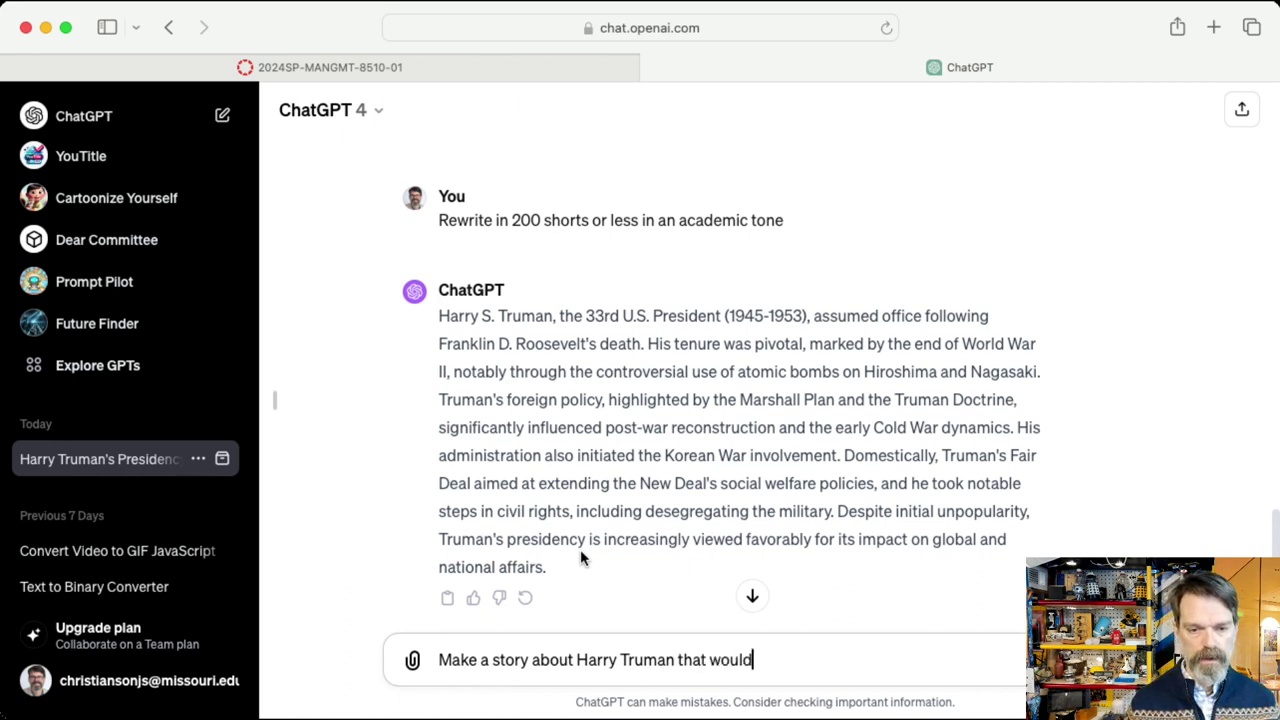
pyautogui.write(' be understan')
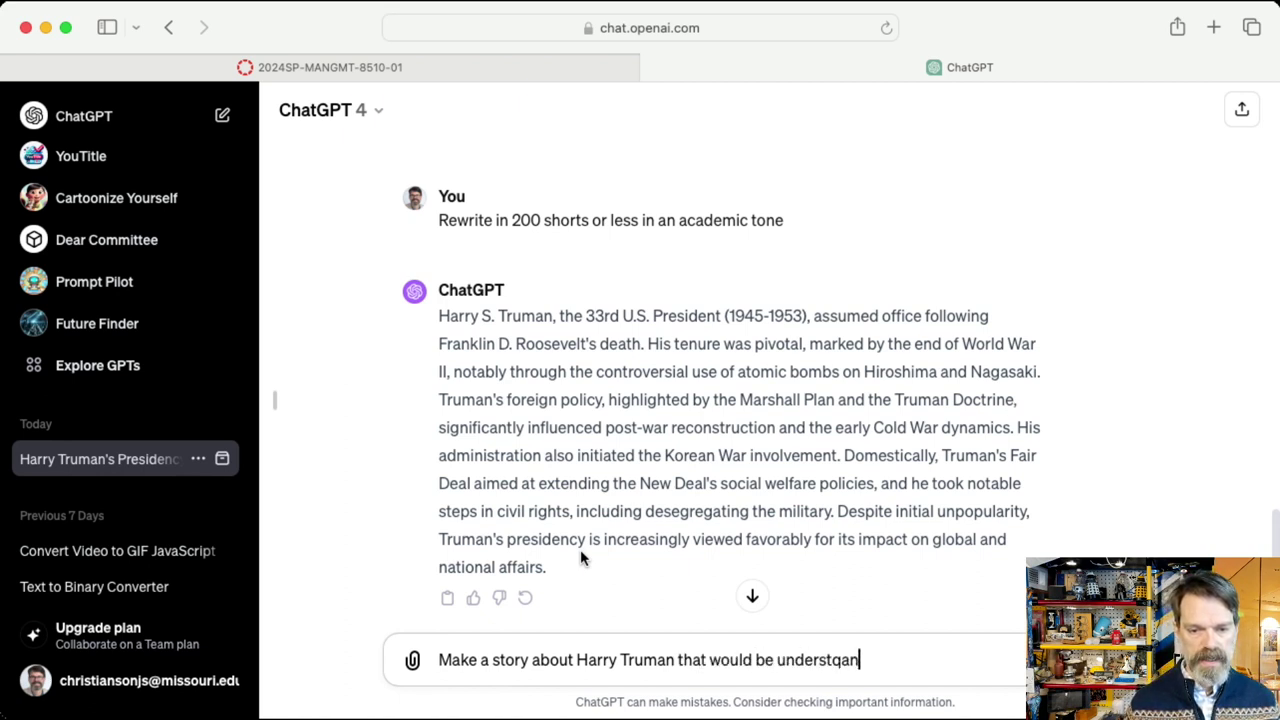
pyautogui.press('BackSpace')
pyautogui.press('BackSpace')
pyautogui.write('ould be understanda')
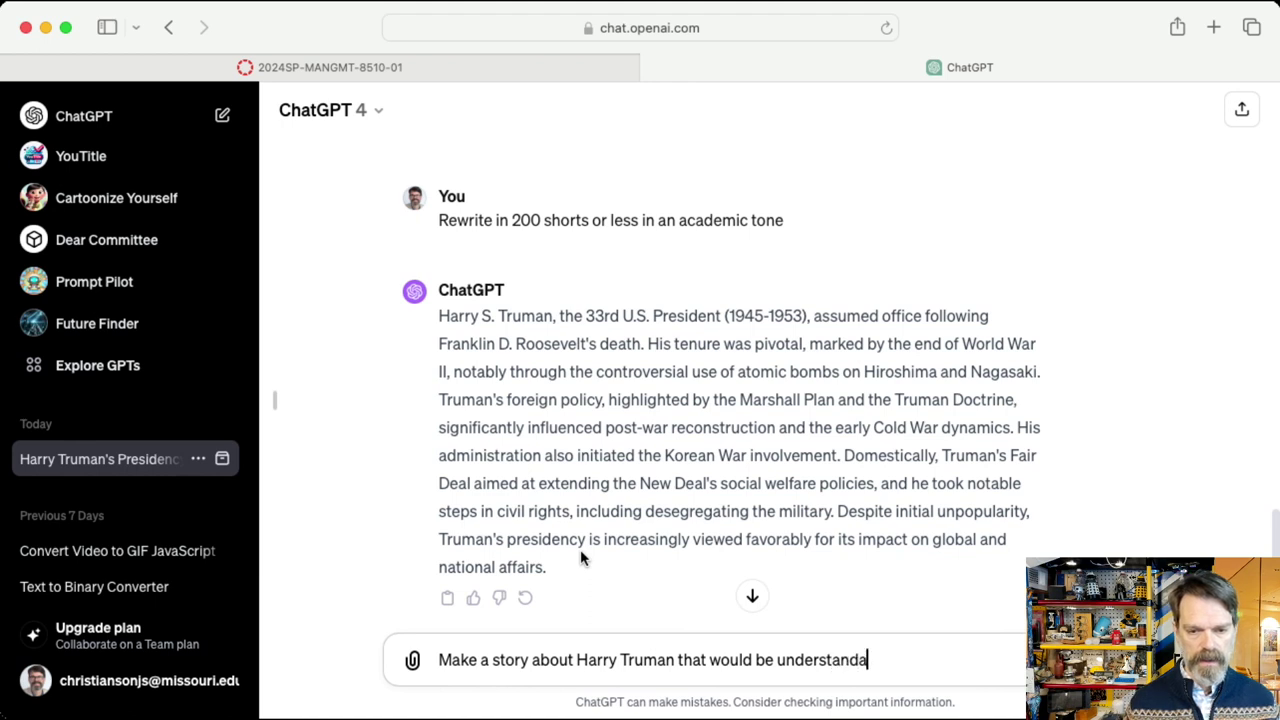
pyautogui.write('ble to a')
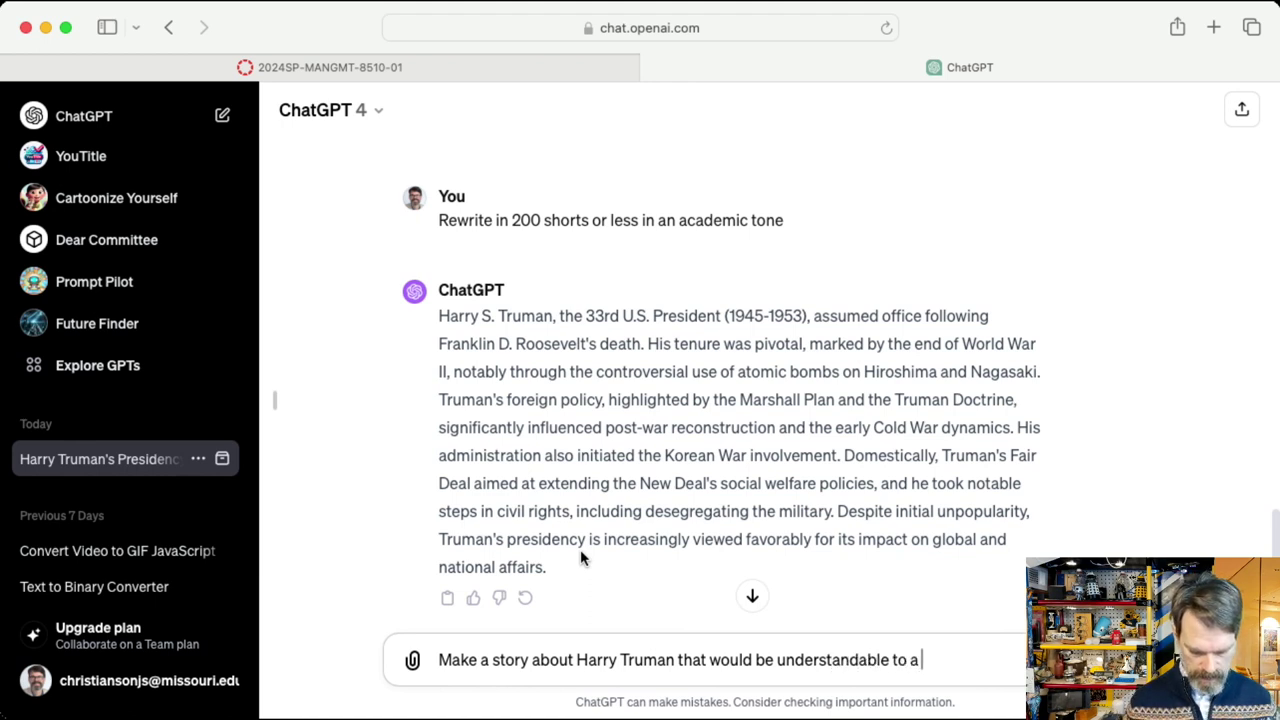
pyautogui.write(' 5 year old')
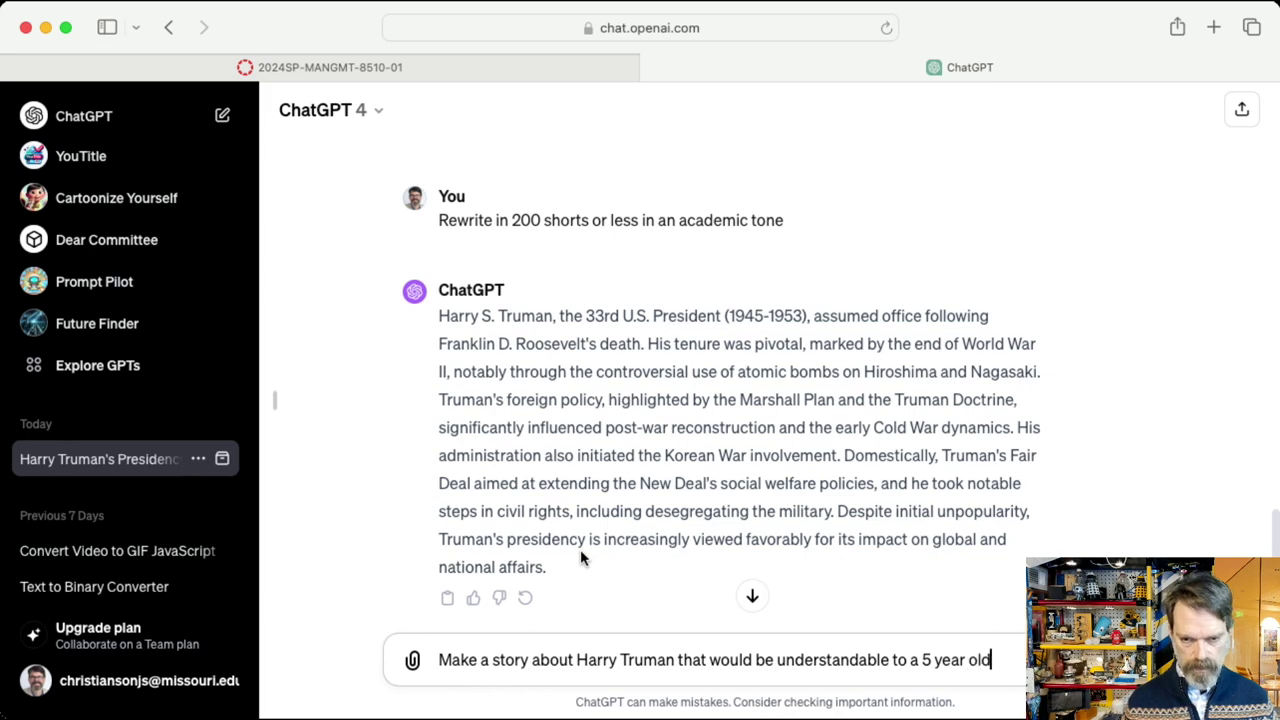
pyautogui.press('Return')
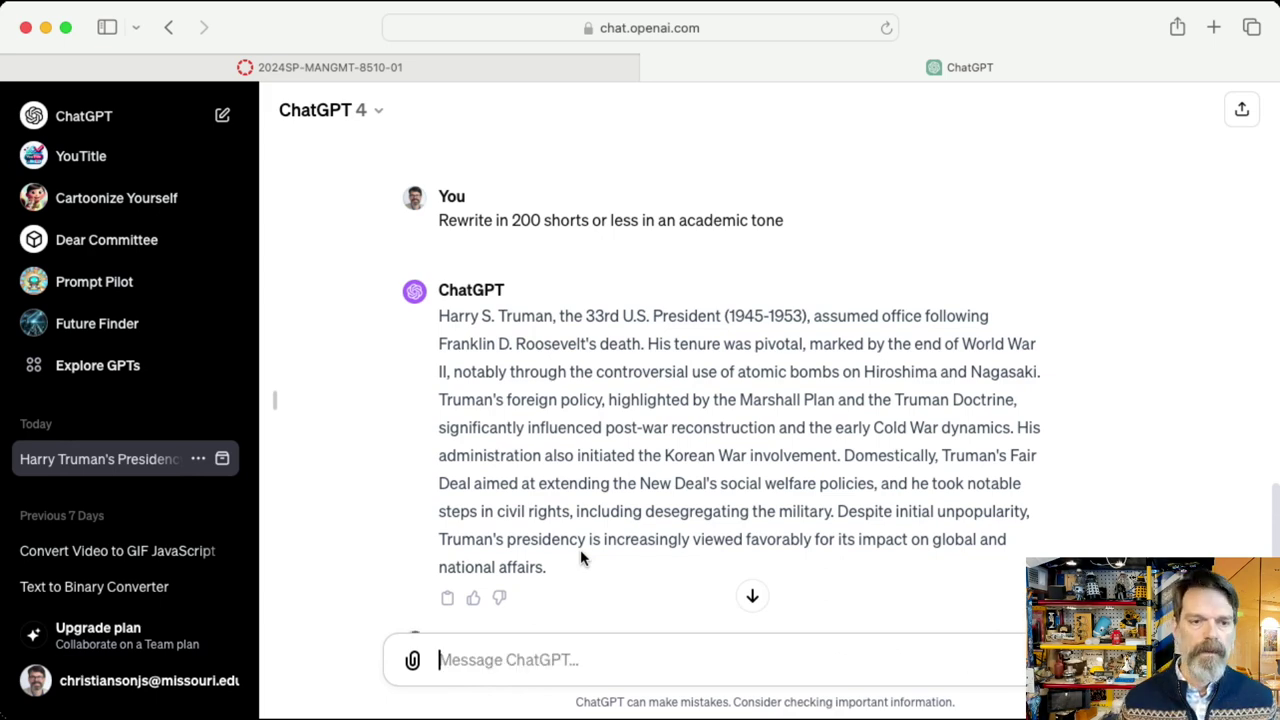
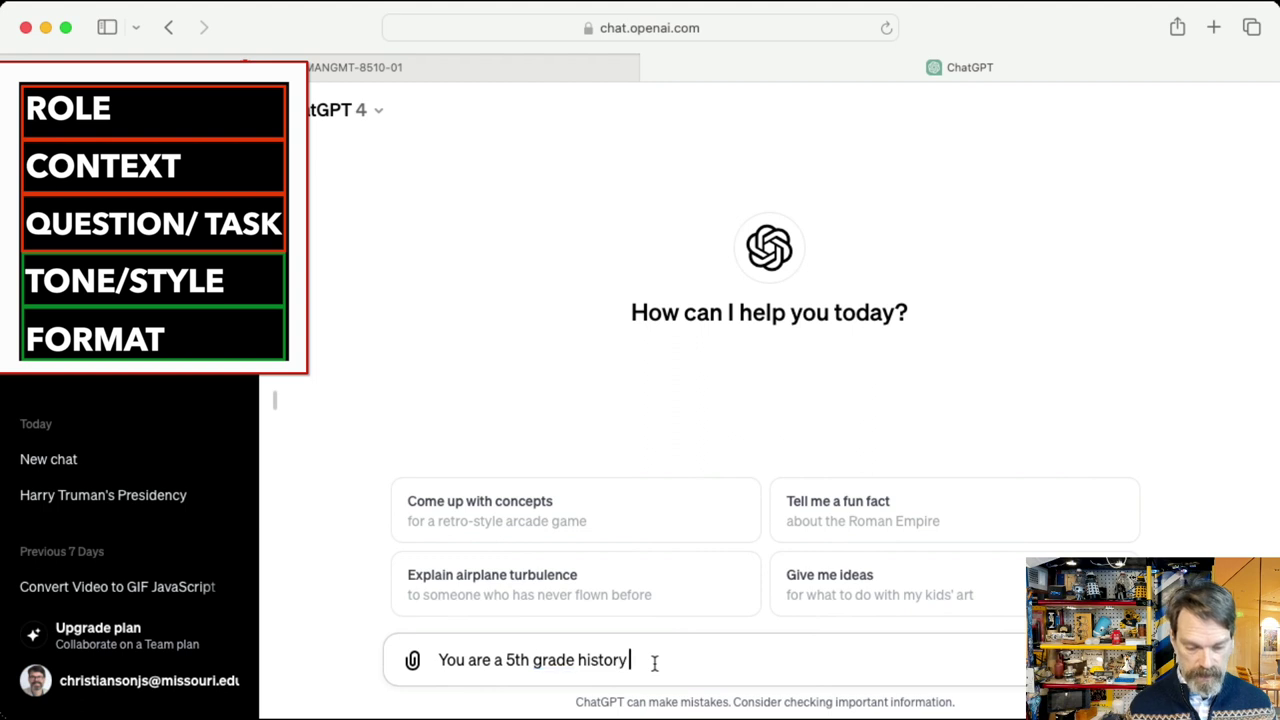
# Complete the role sentence in the new prompt as "You are a 5th grade history teacher in the United States."
pyautogui.write('teacher i')
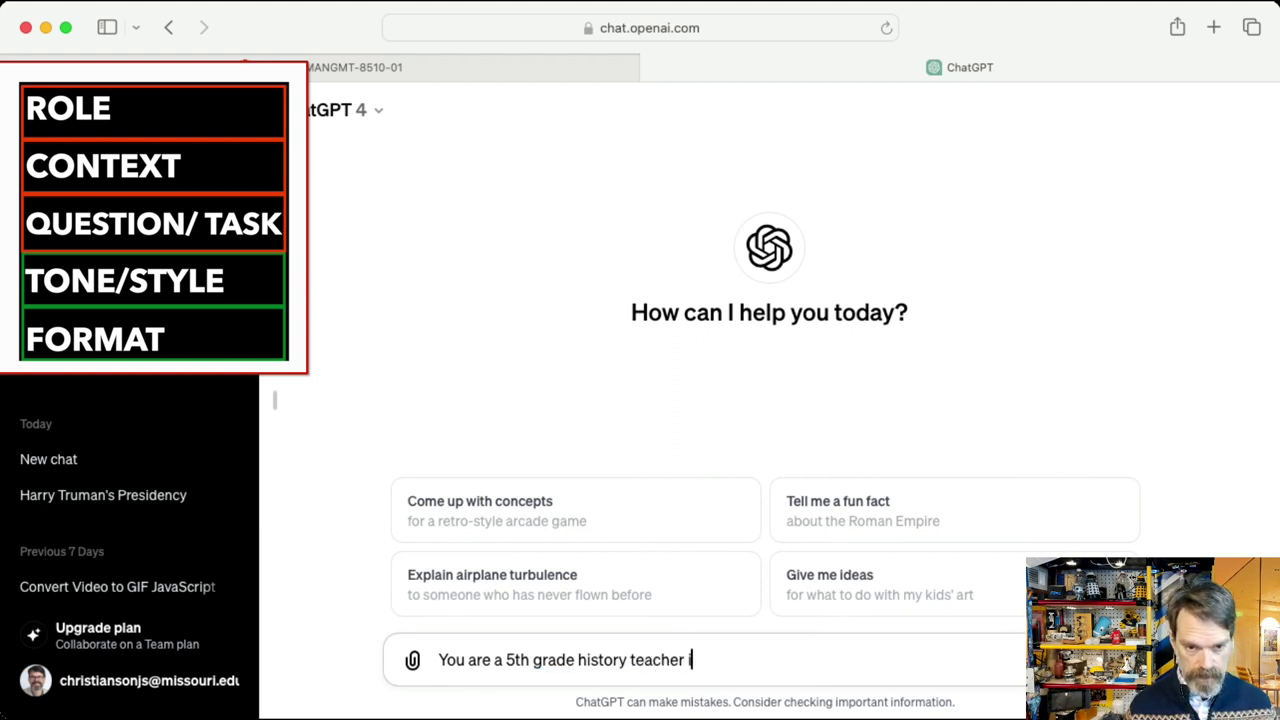
pyautogui.write('n the unite')
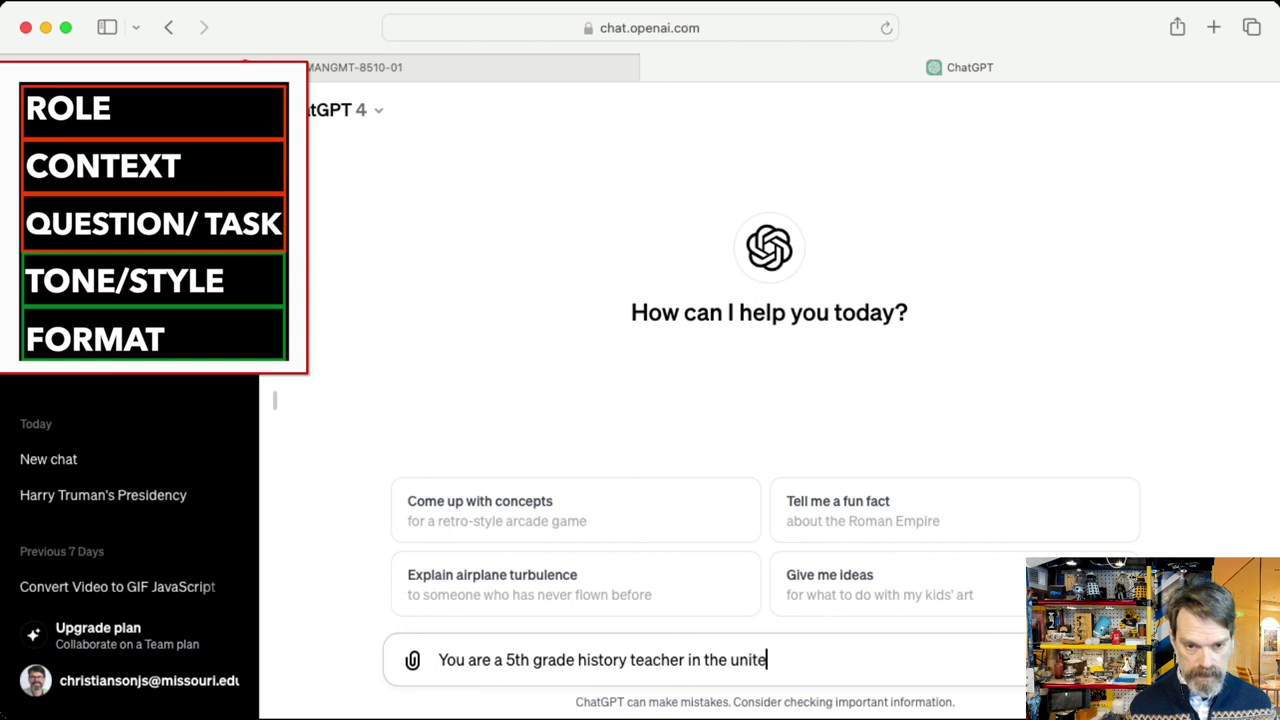
pyautogui.write('d states.')
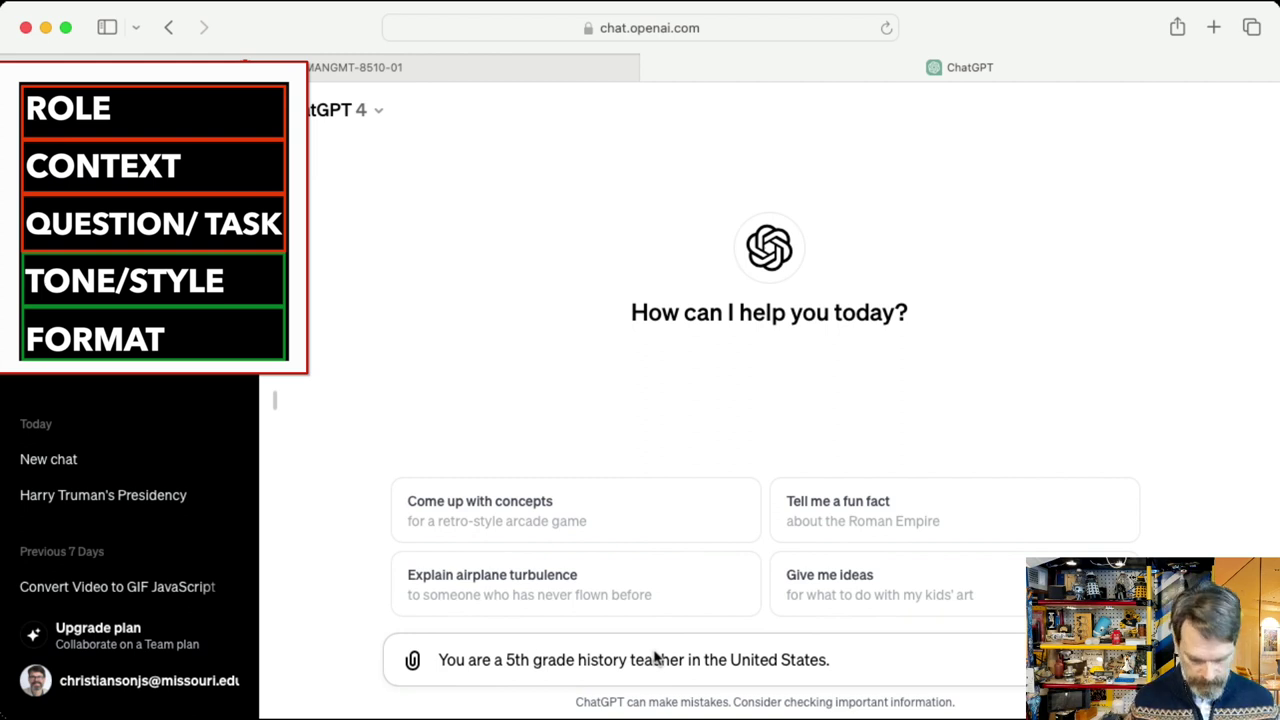
# Add the context "You need to make a lesson about Harry S Truman that will last 1 hour" to the prompt
pyautogui.write('You n')
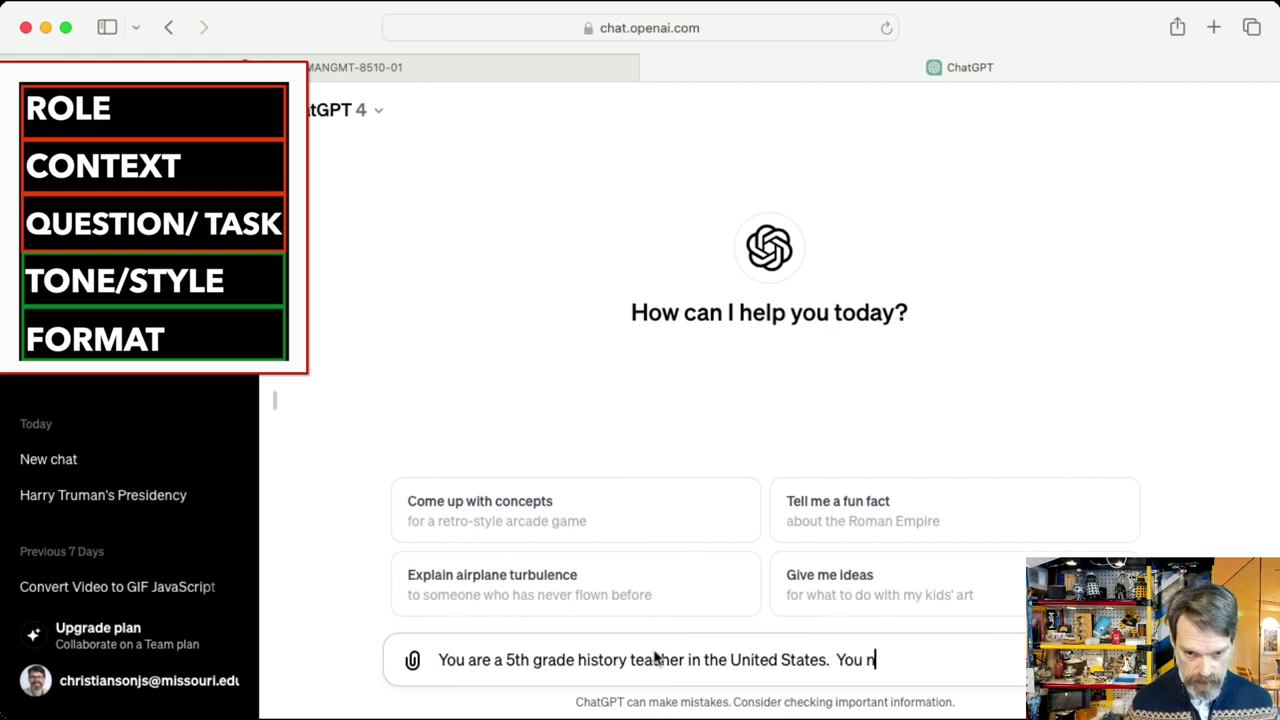
pyautogui.write('eed to ma')
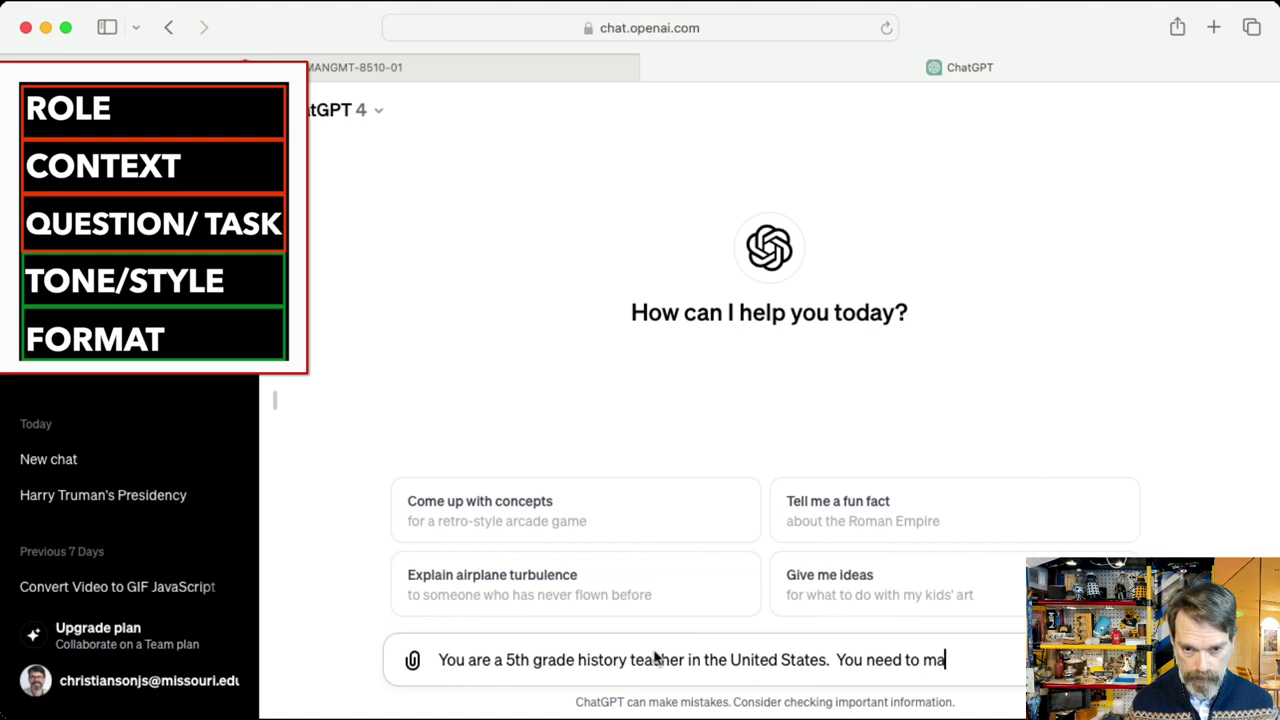
pyautogui.write('ke a lesson')
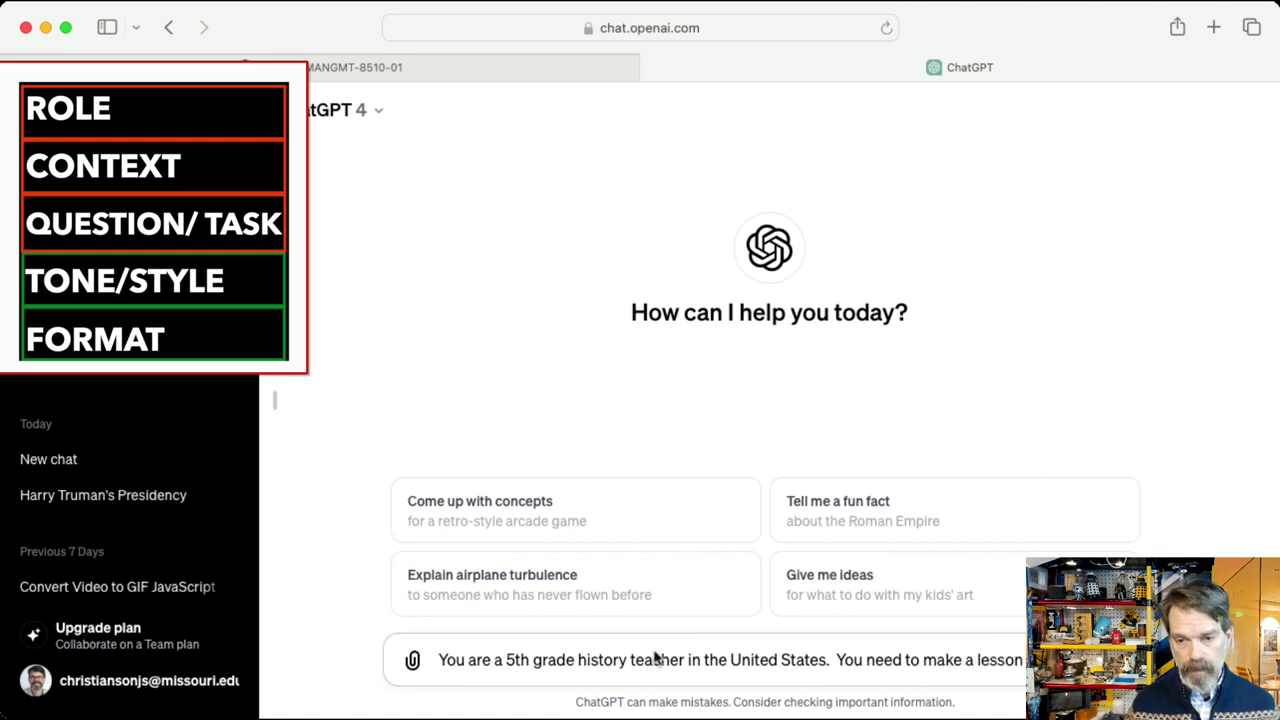
pyautogui.write(' about Harry ')
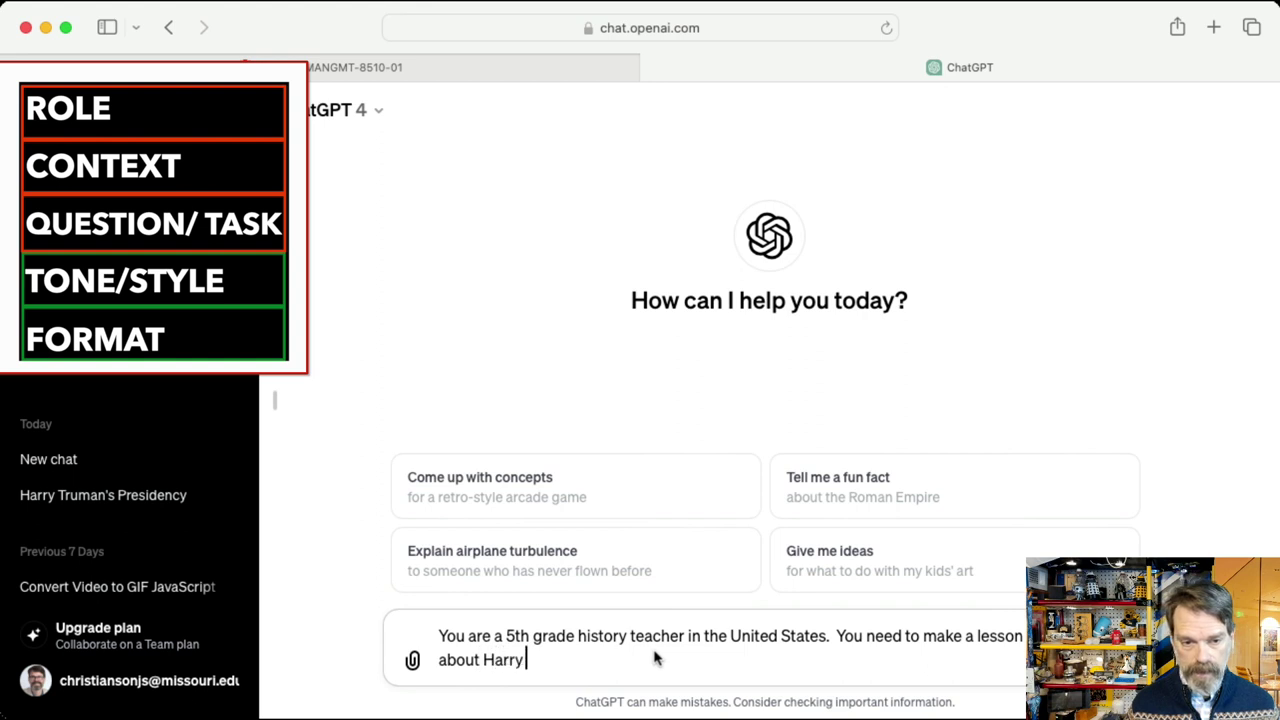
pyautogui.write('S trum')
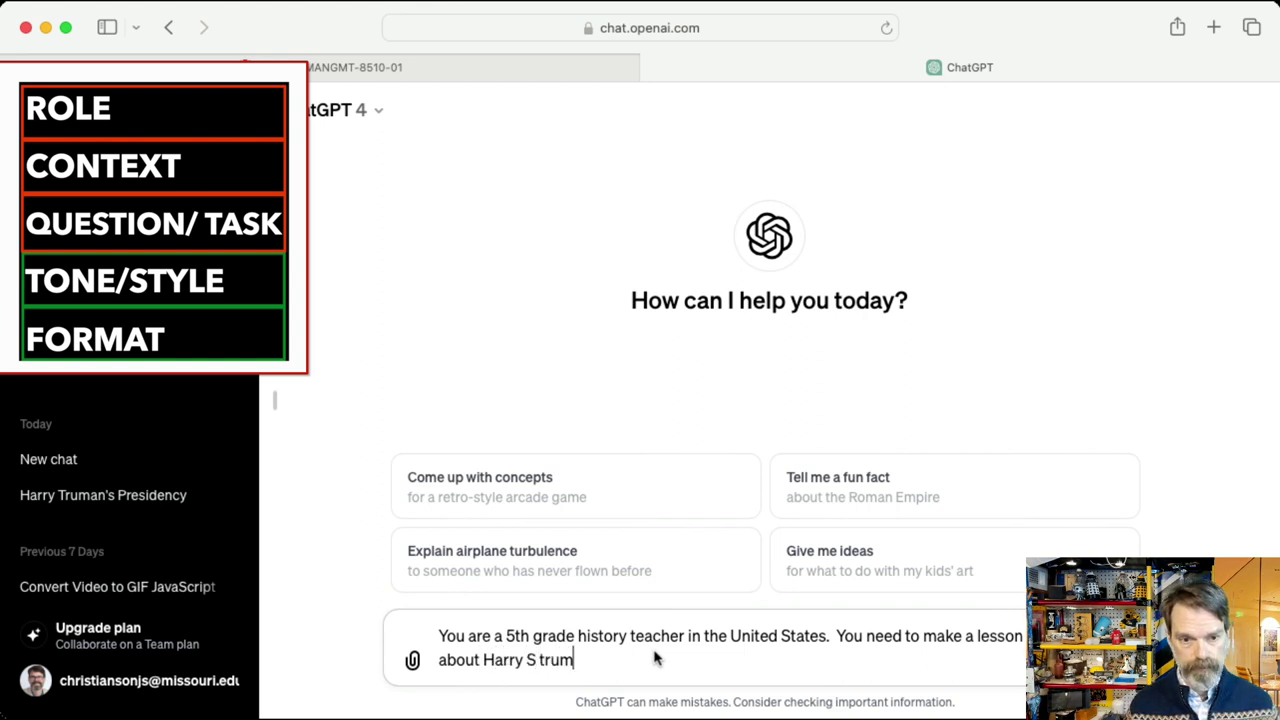
pyautogui.write('an that wi')
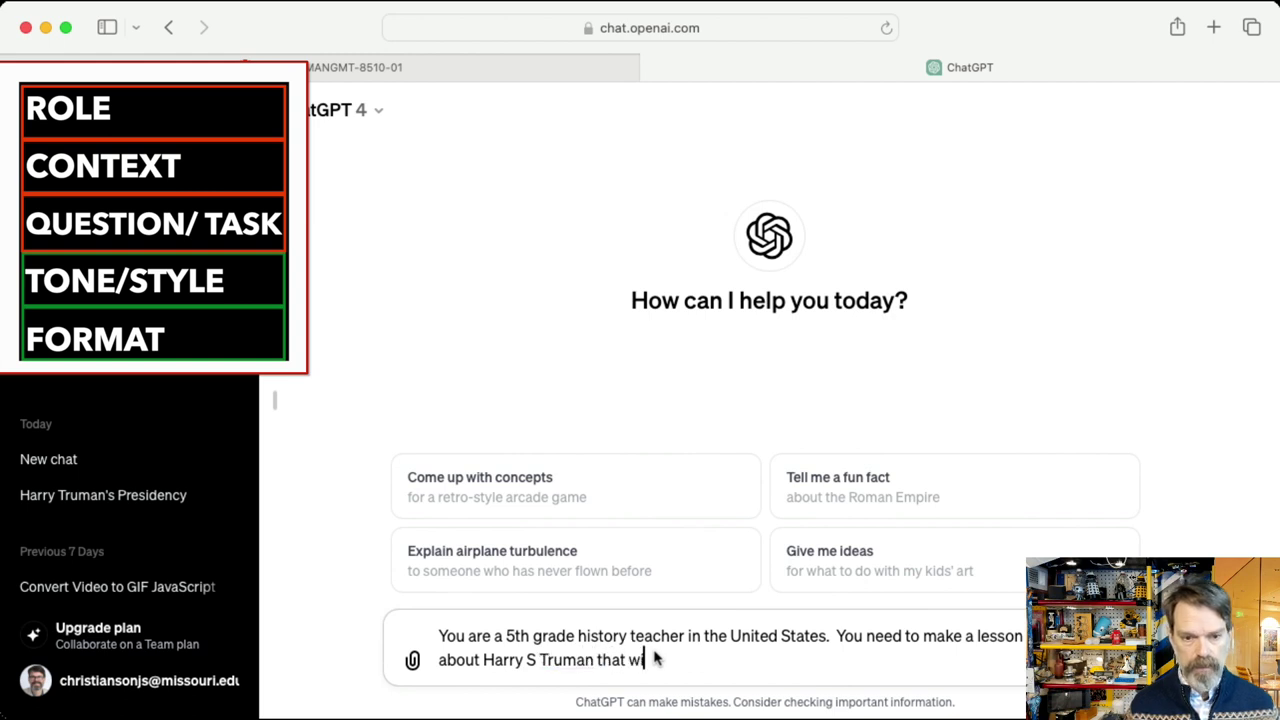
pyautogui.write('ll last')
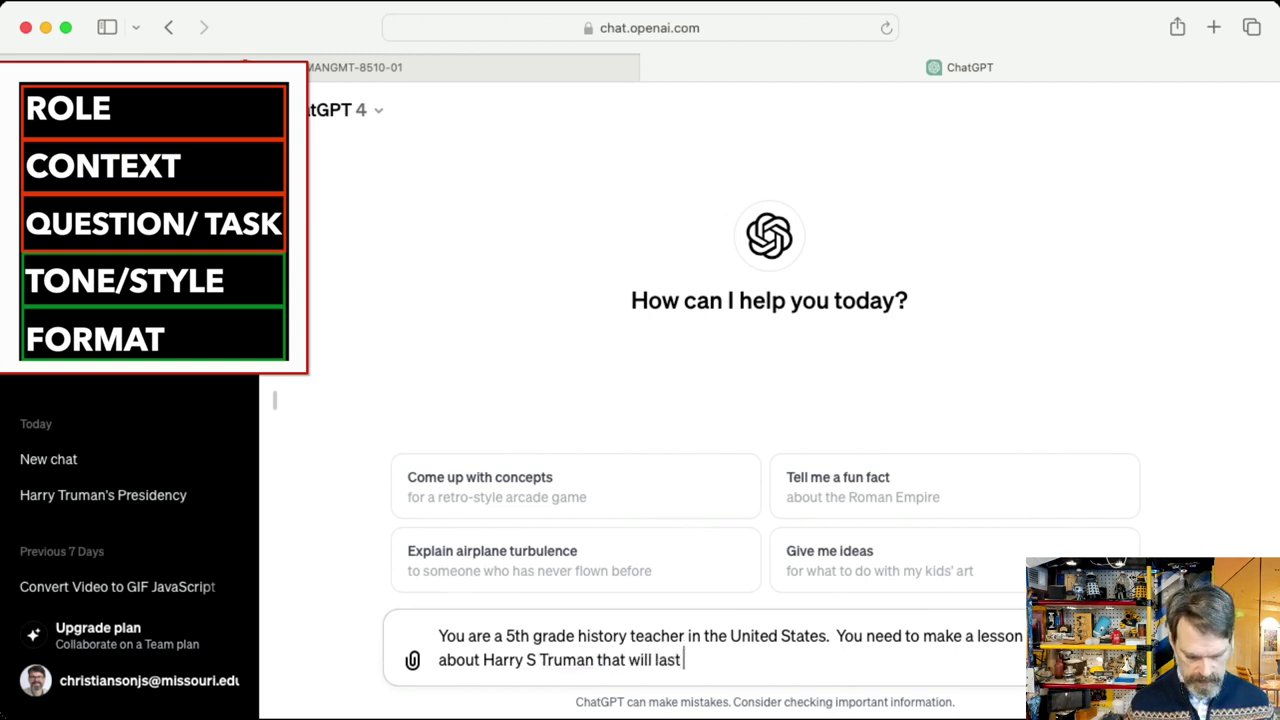
pyautogui.write(' 1 hour.')
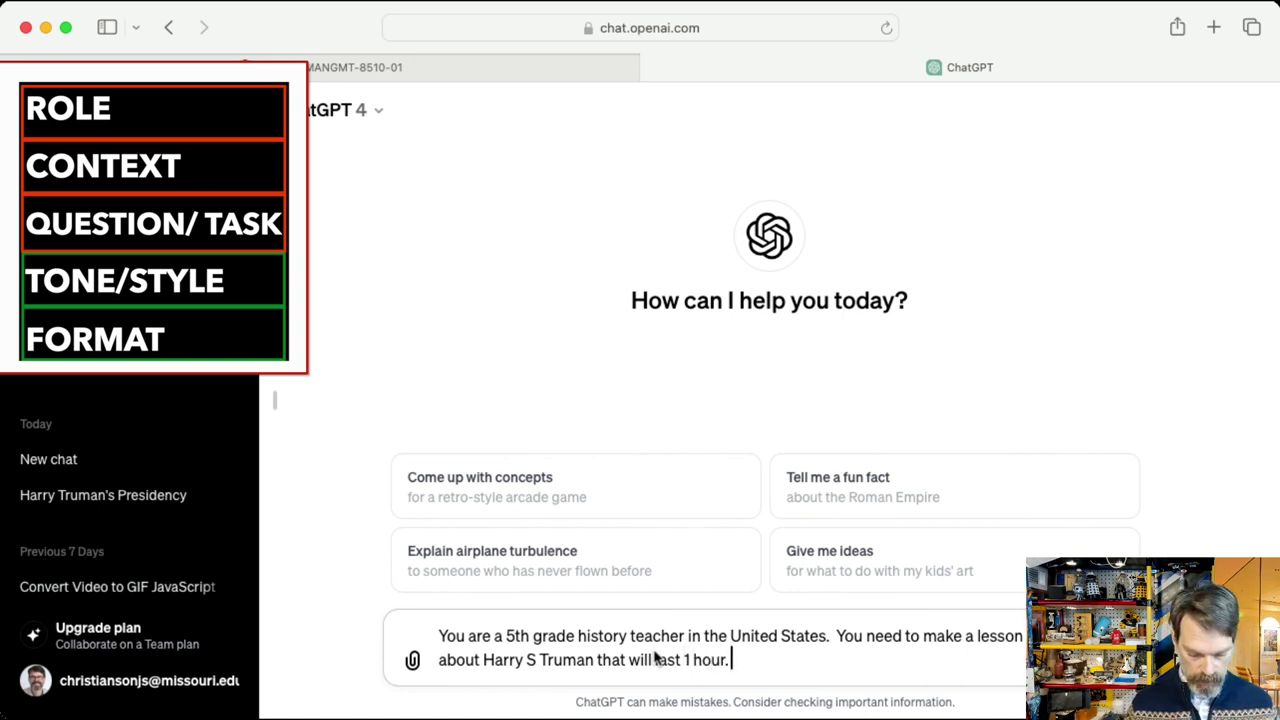
# Extend the lesson sentence to require a story, a hands on activity and an assessment
pyautogui.write(' and')
pyautogui.press('BackSpace')
pyautogui.press('BackSpace')
pyautogui.press('BackSpace')
pyautogui.press('BackSpace')
pyautogui.press('BackSpace')
pyautogui.write('and it should have a story, hands on activit')
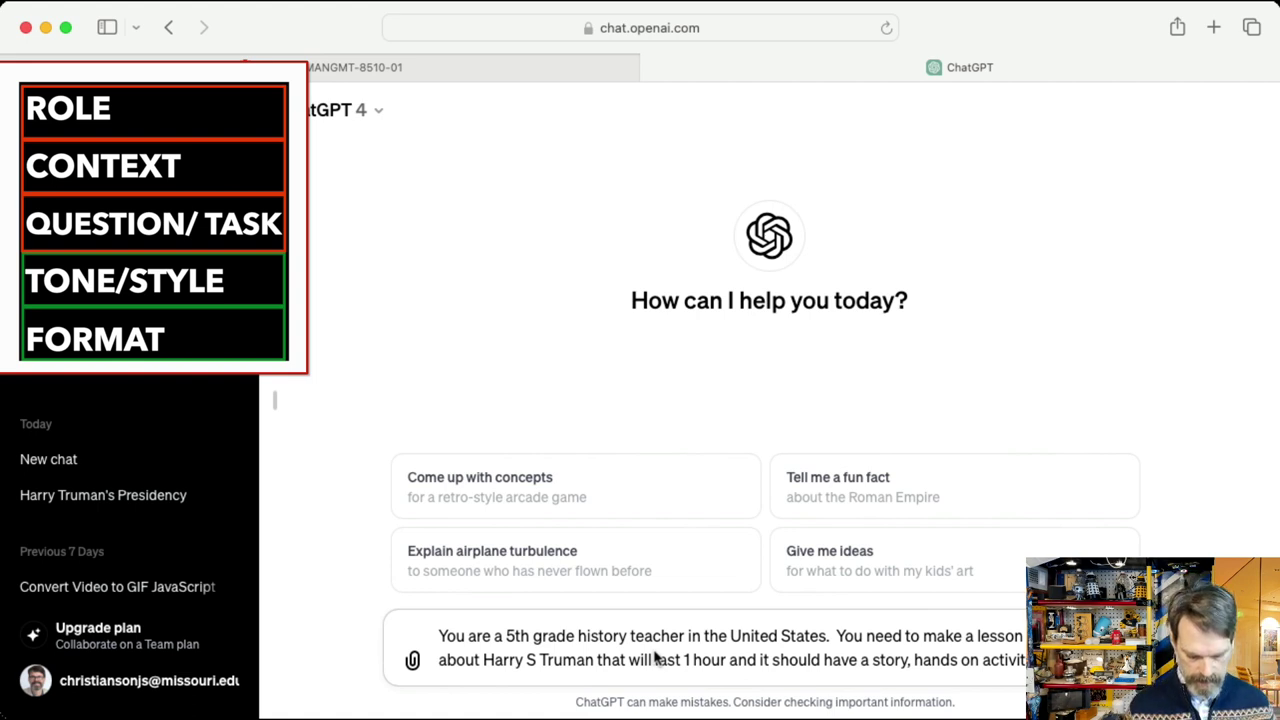
pyautogui.write('assessment.')
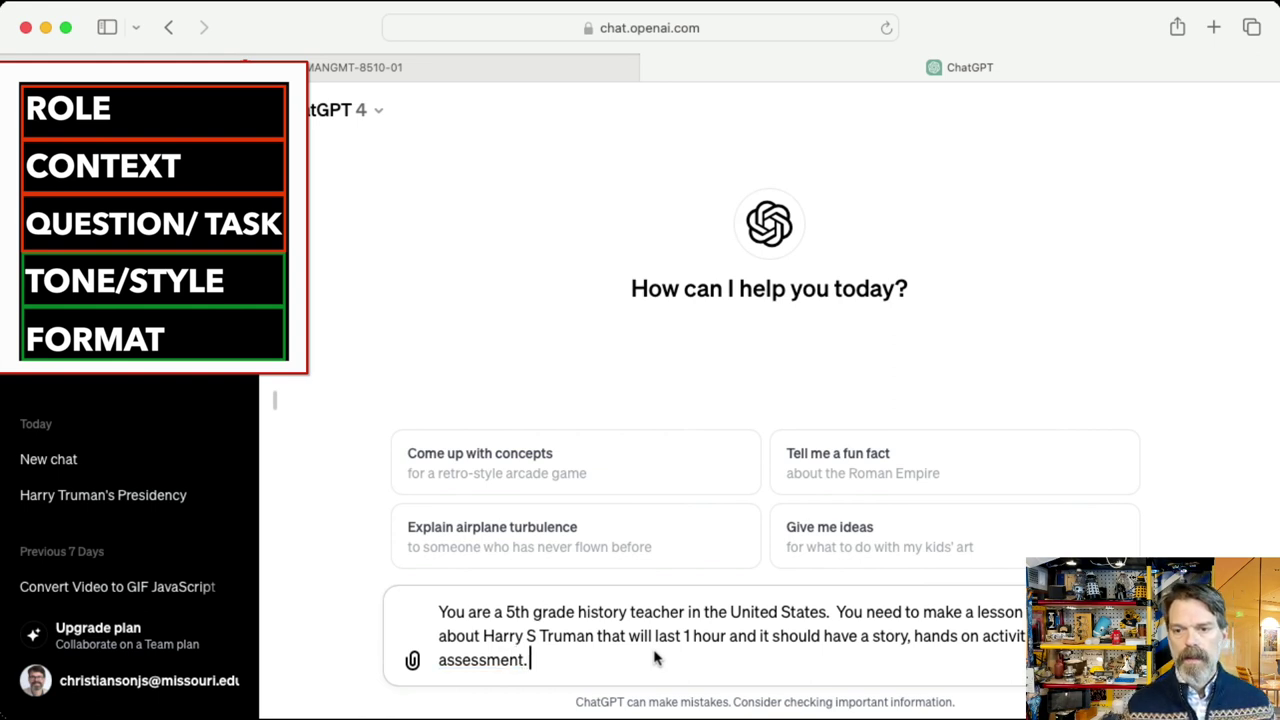
# Add the task "Please write the lesson plan and include lesson objectives written using blooms taxonomy." and send the prompt
pyautogui.write(' Please')
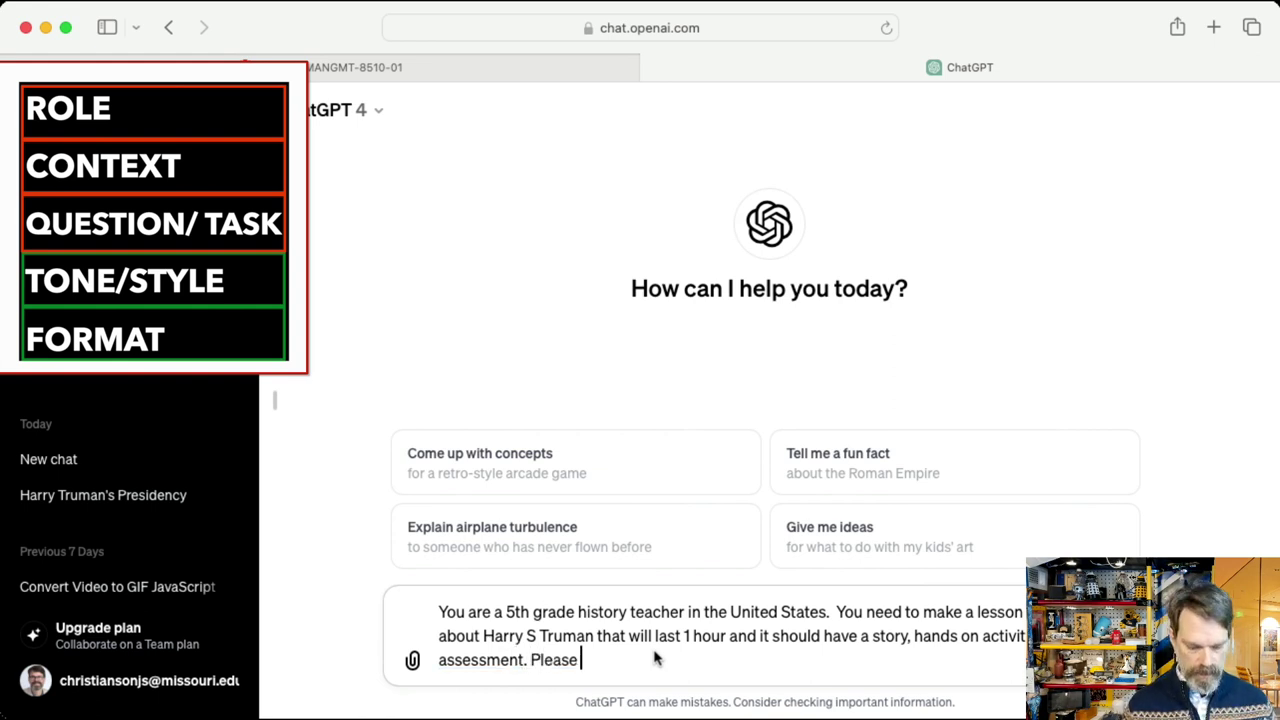
pyautogui.write(' w')
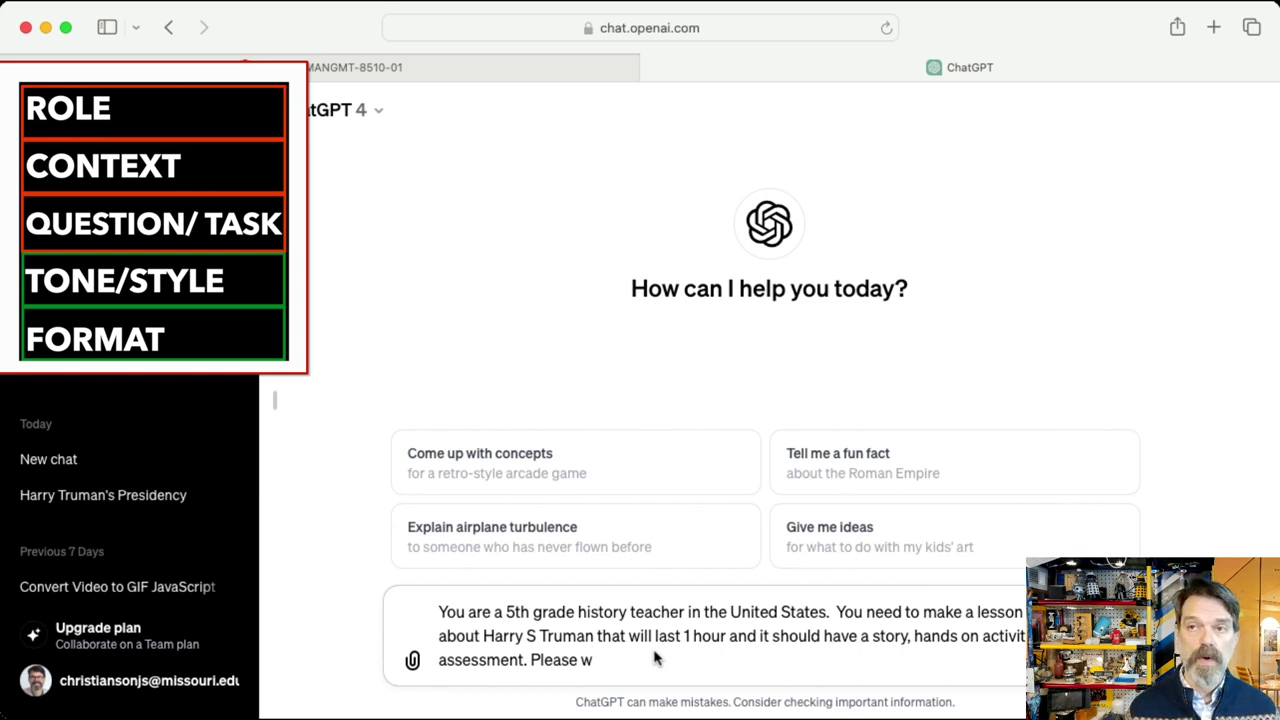
pyautogui.write('rite the lesson plan')
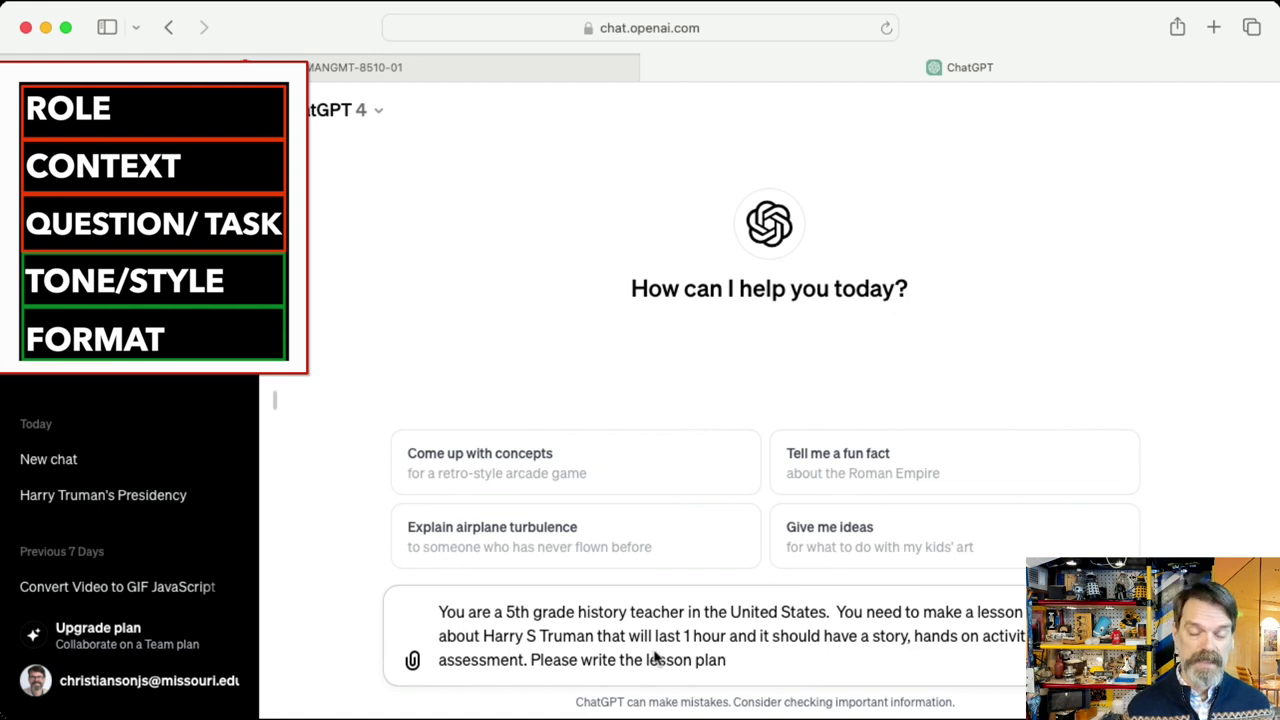
pyautogui.write('and include')
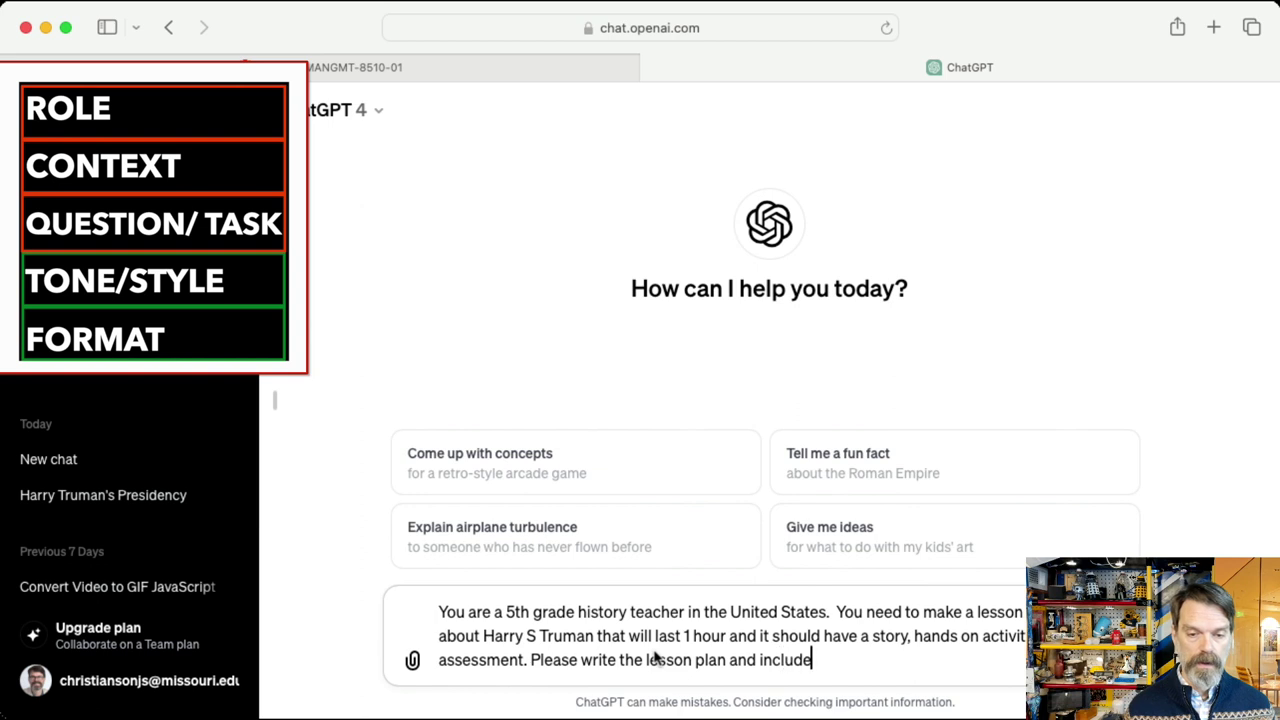
pyautogui.write(' lesson objectives written using')
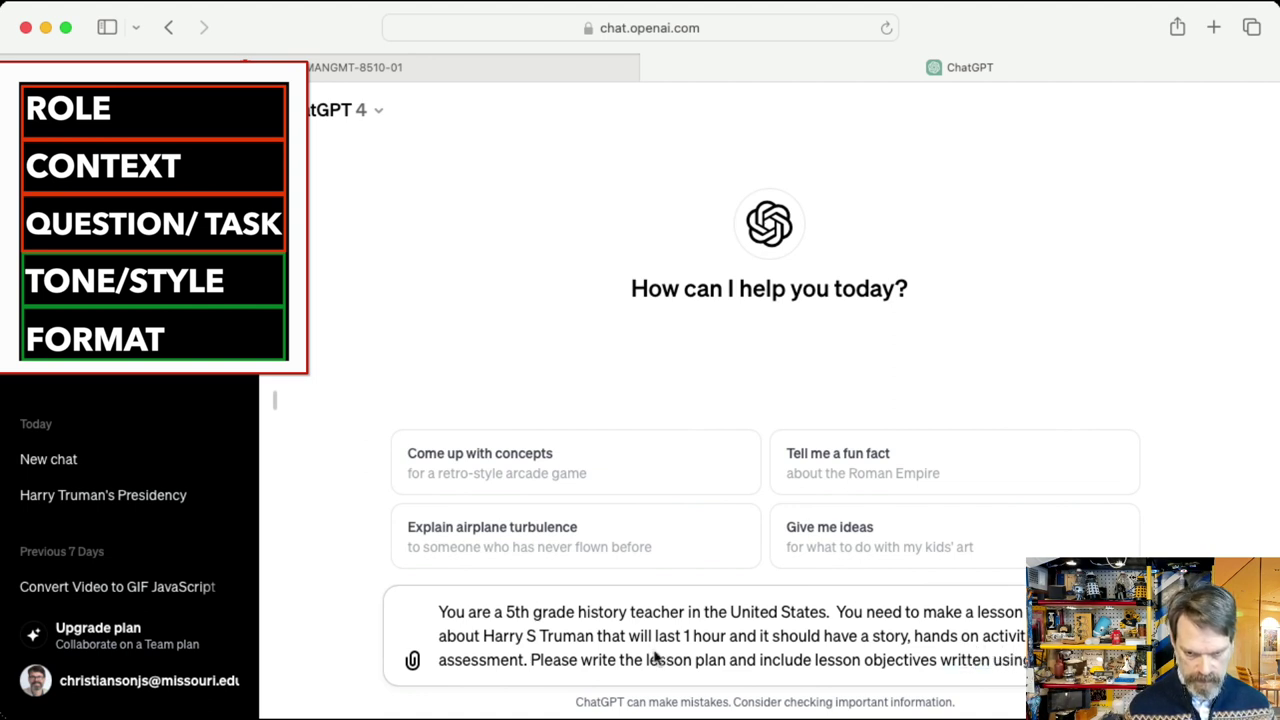
pyautogui.write('tax')
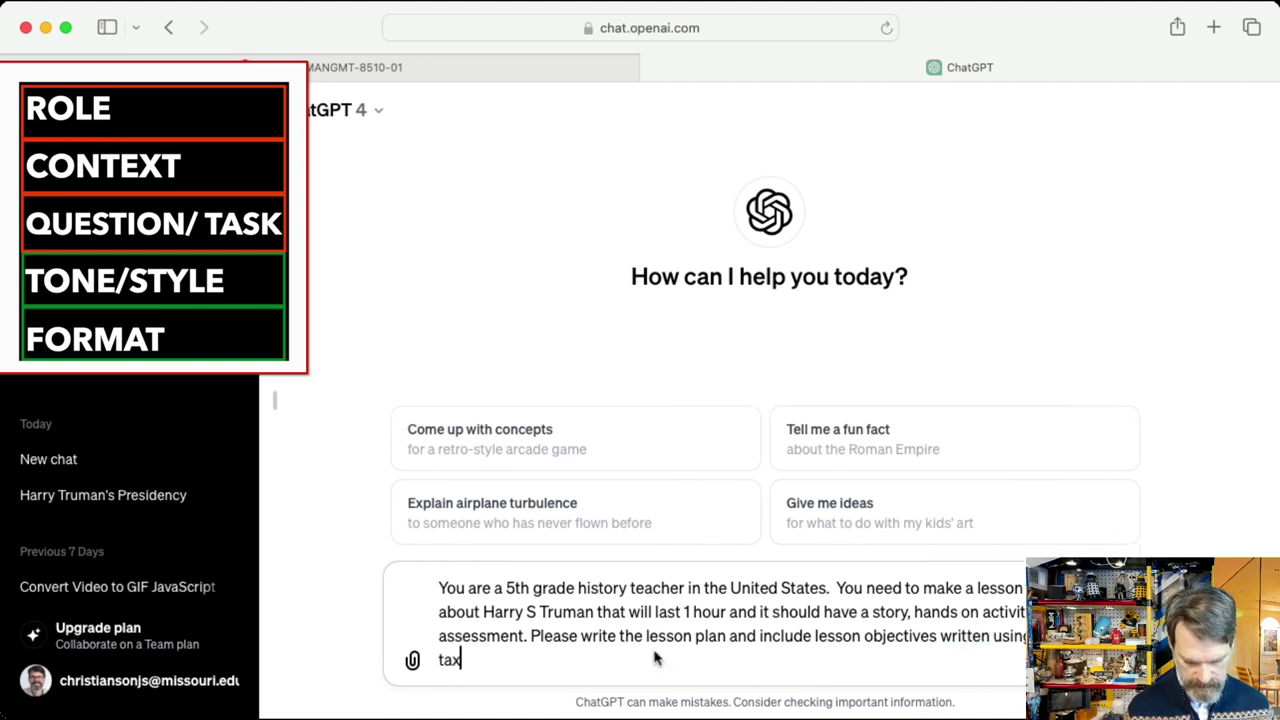
pyautogui.write('onomy.')
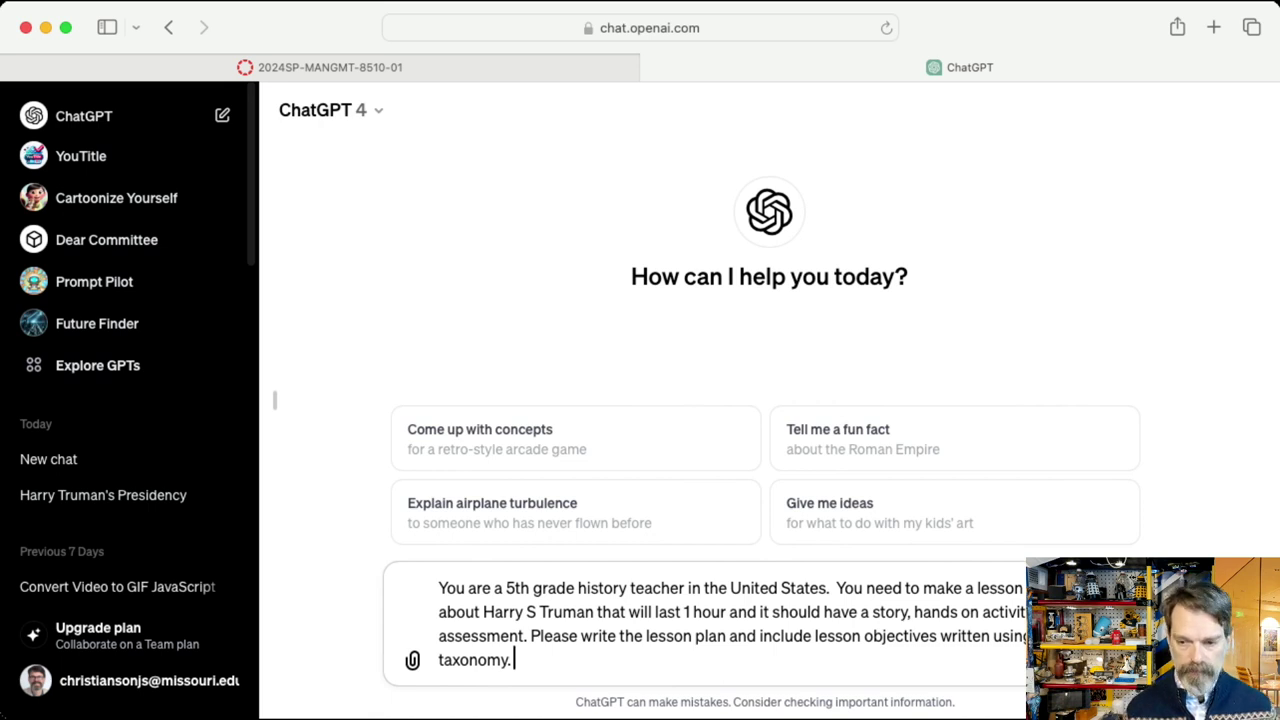
pyautogui.press('Return')
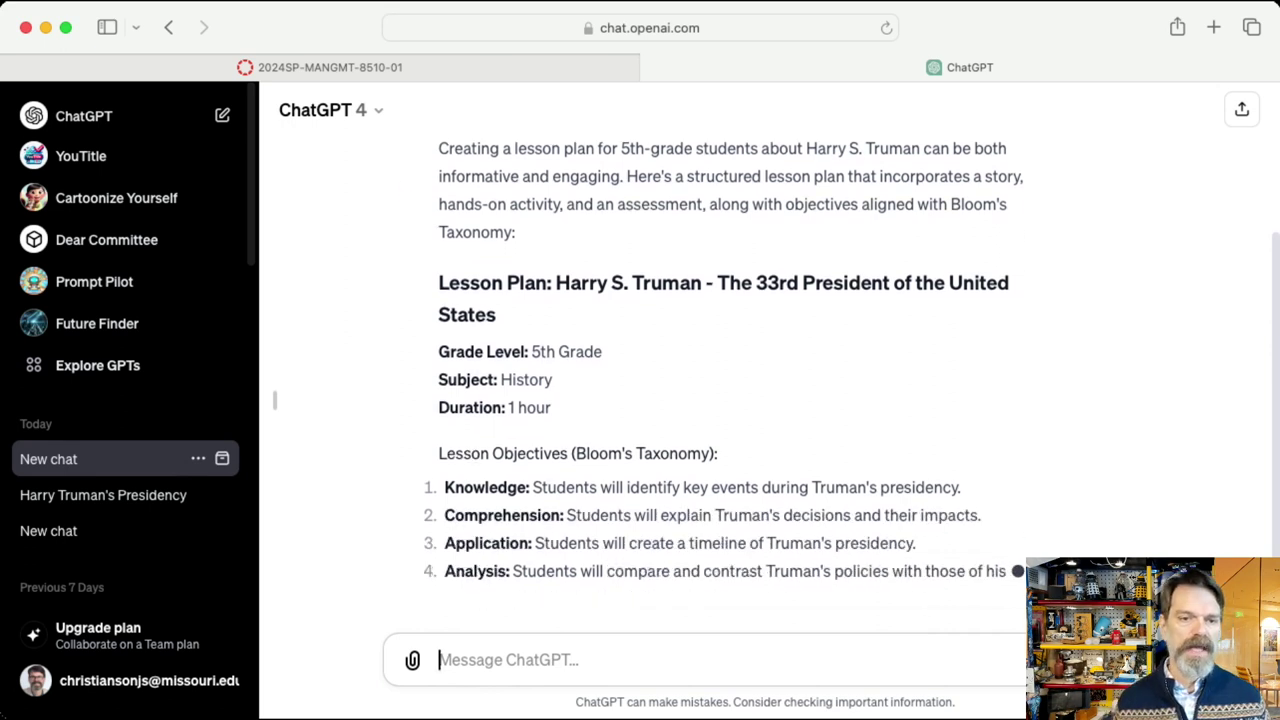
# Read through the generated Truman lesson plan, examining its objectives, materials, story, hands-on activity and poster sections
pyautogui.scroll(3, 806, 292)
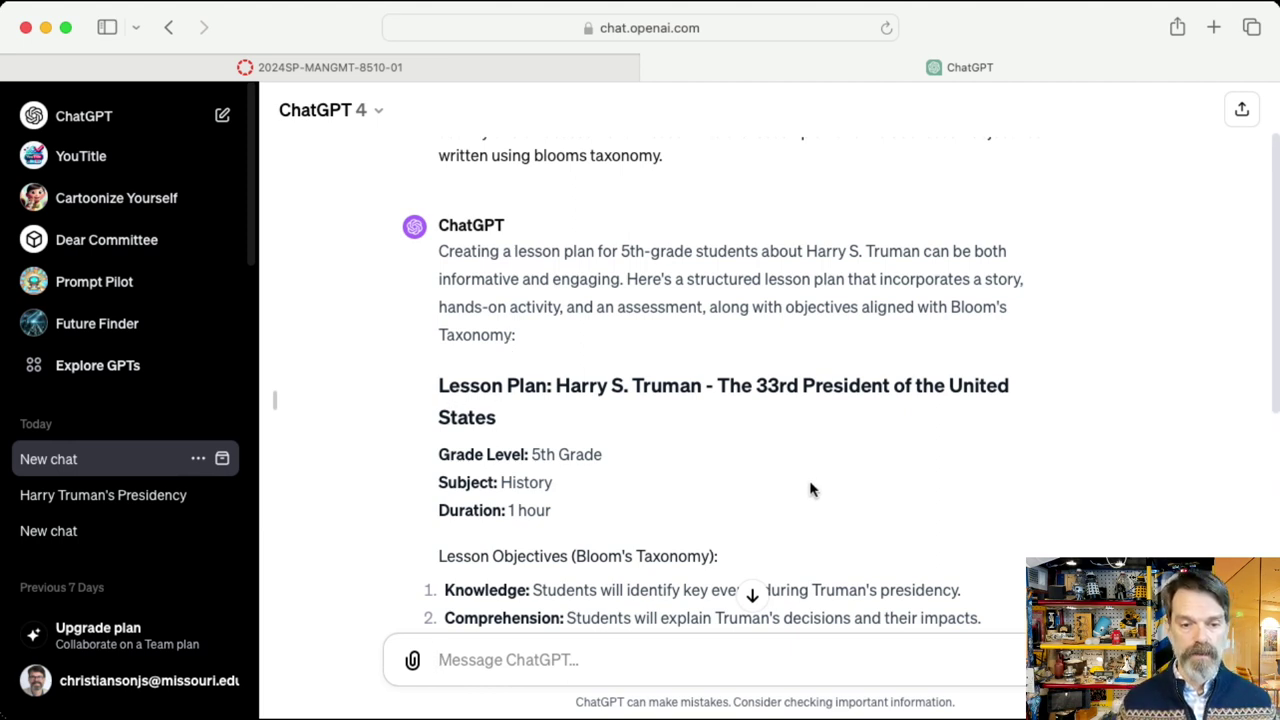
pyautogui.scroll(-2, 810, 480)
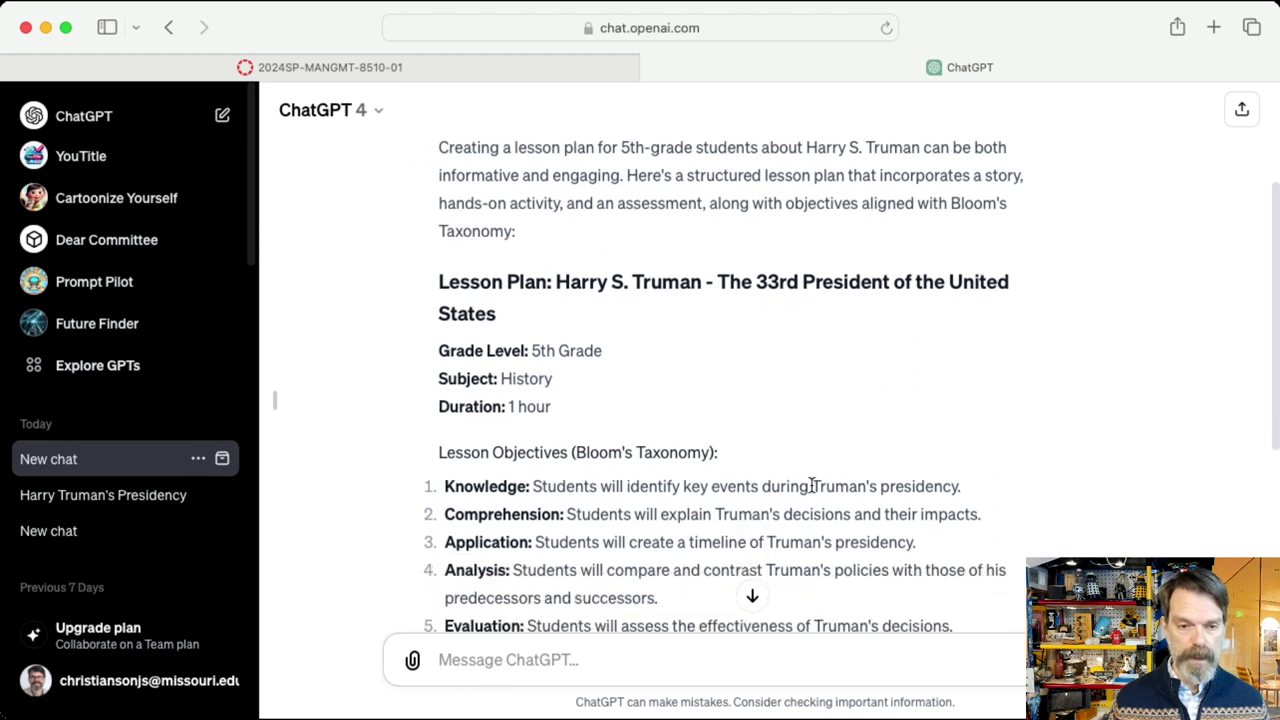
pyautogui.scroll(-3, 810, 485)
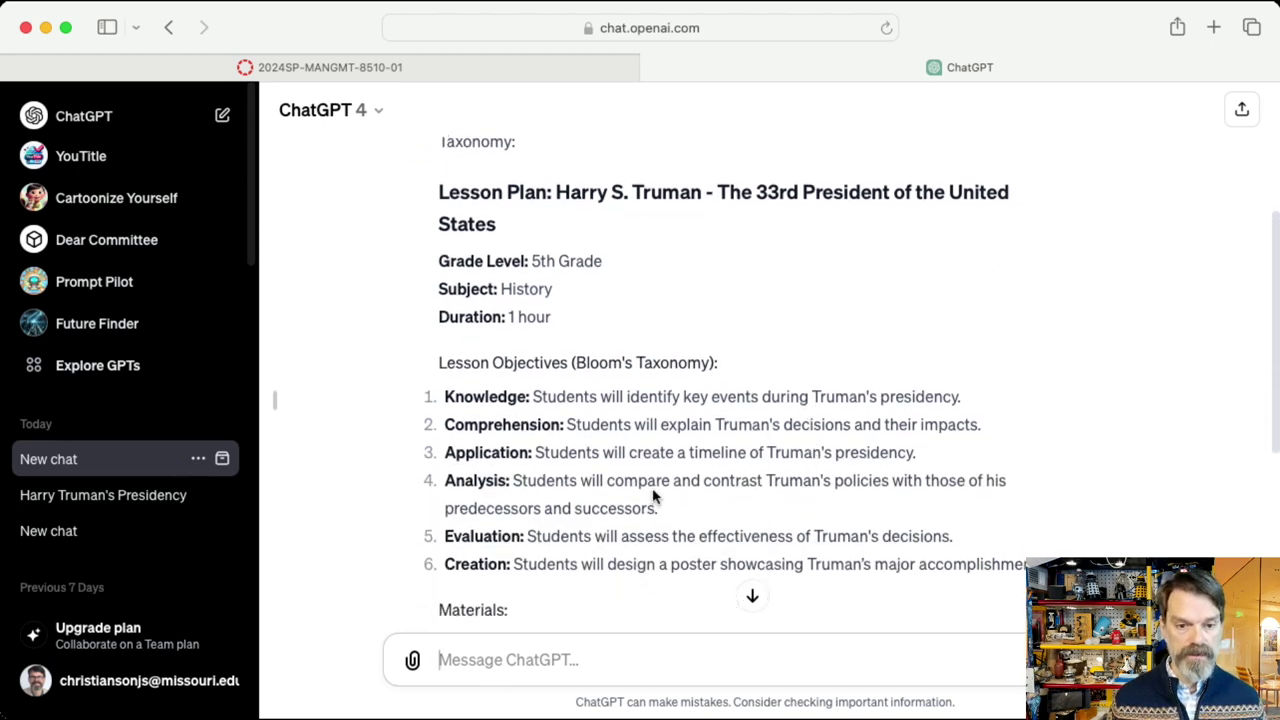
pyautogui.scroll(-3, 655, 495)
pyautogui.scroll(-5, 655, 492)
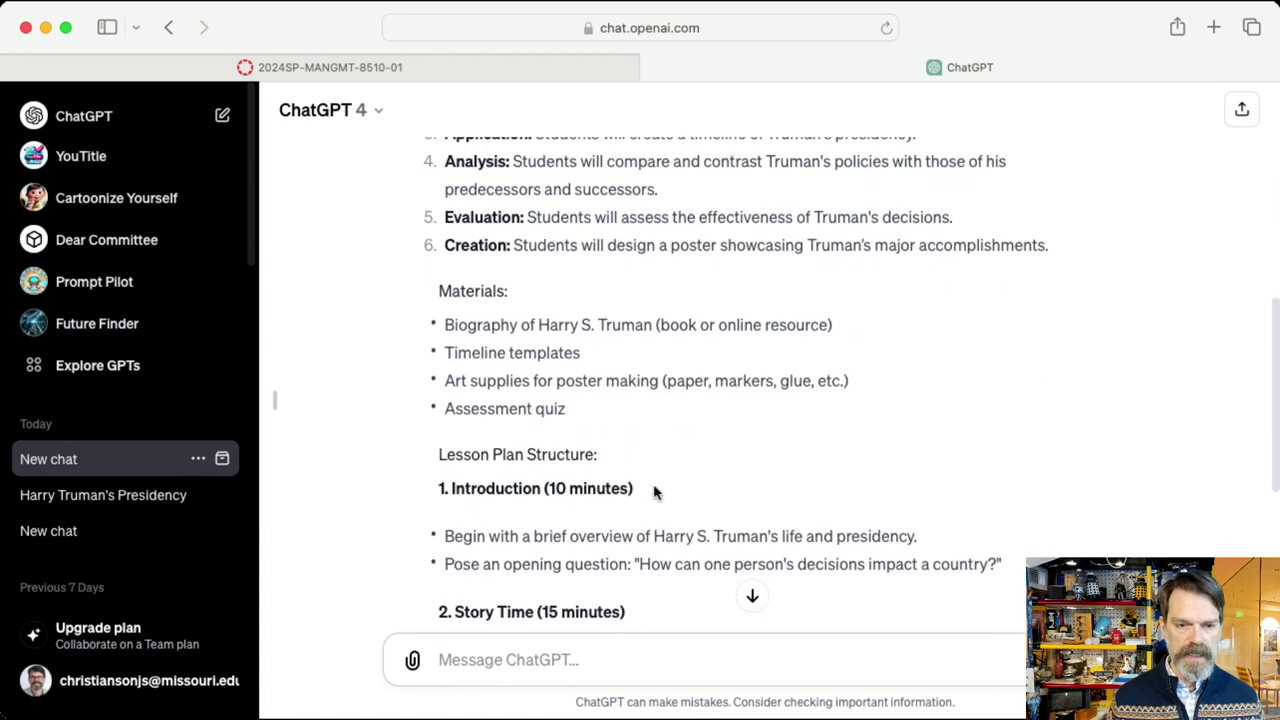
pyautogui.scroll(-1, 655, 492)
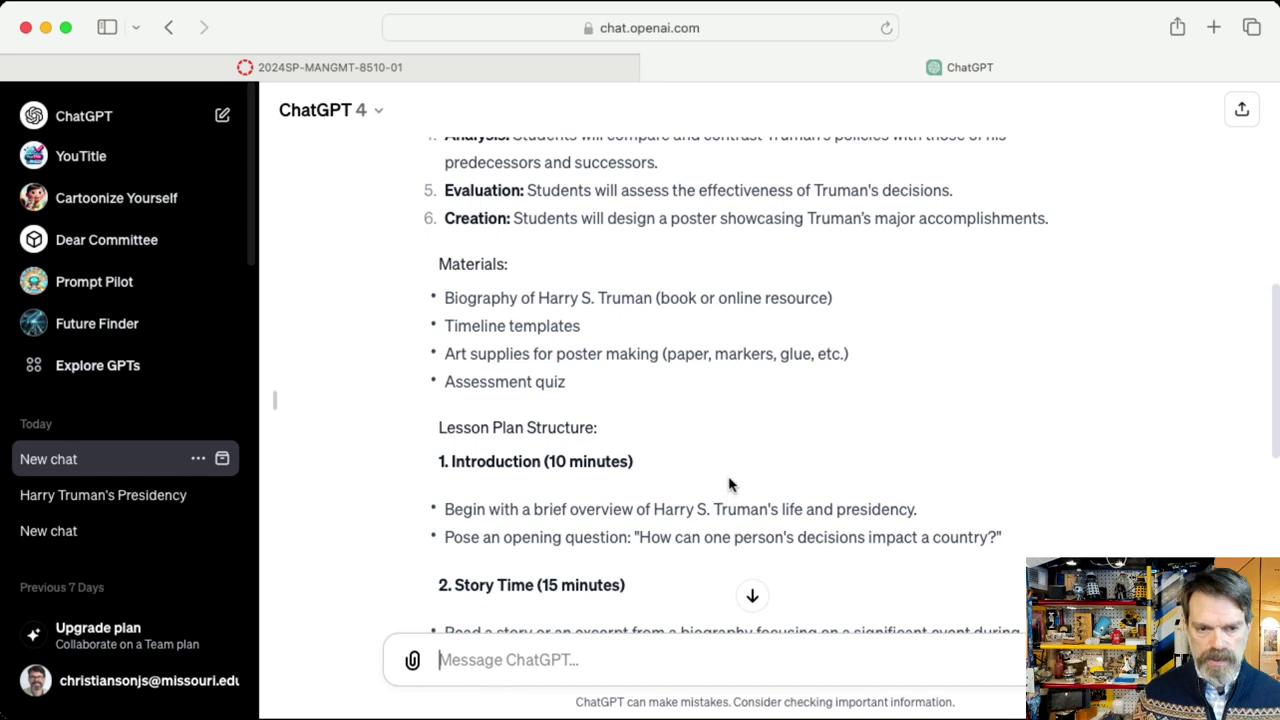
pyautogui.scroll(-3, 729, 484)
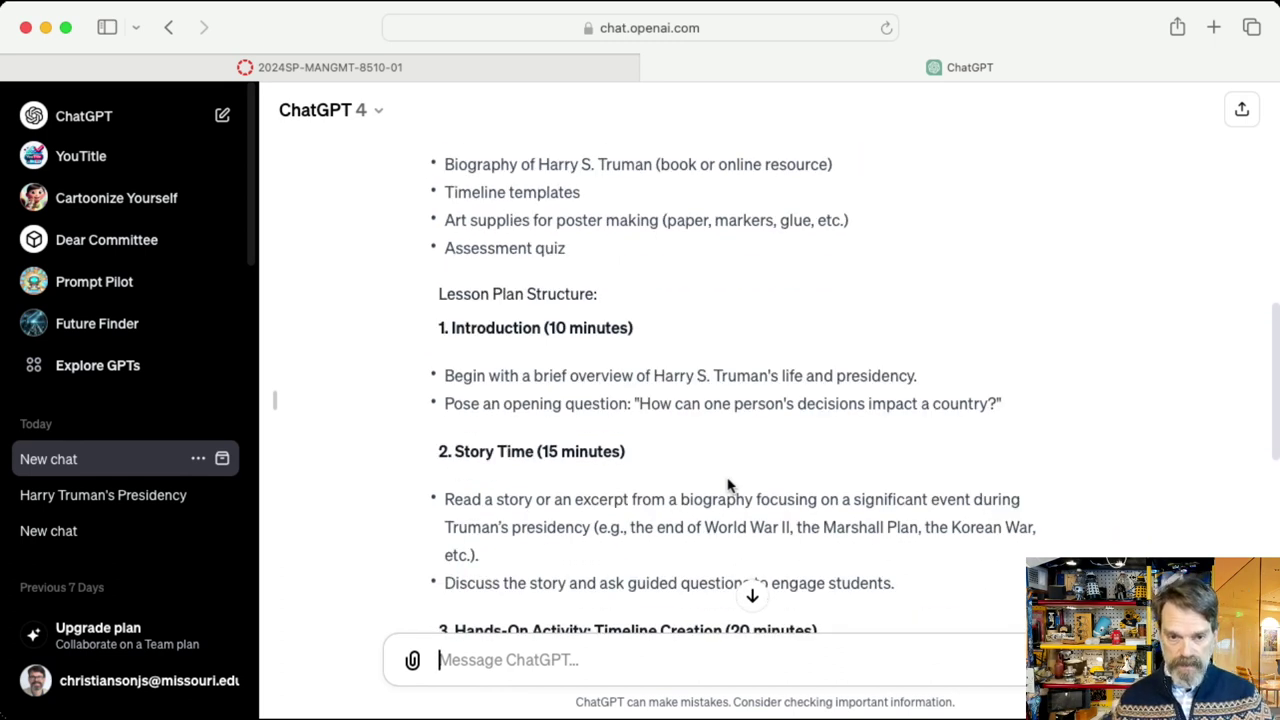
pyautogui.scroll(-3, 674, 537)
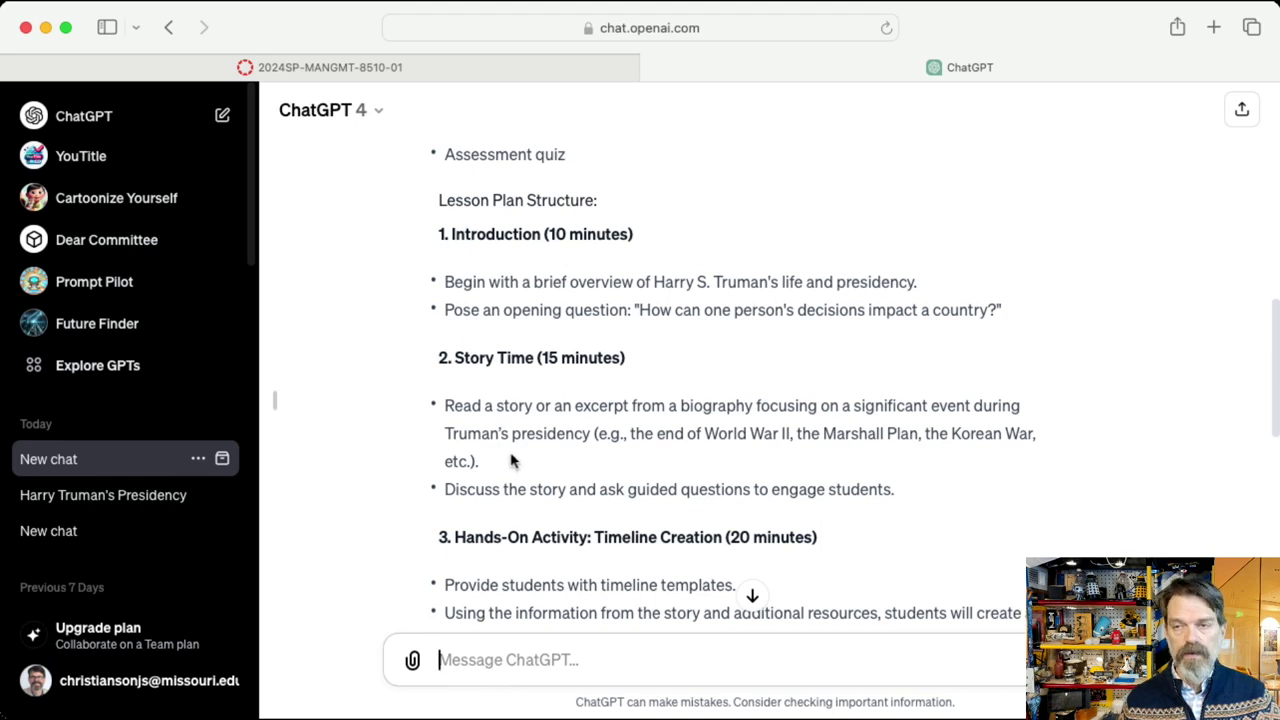
pyautogui.scroll(-3, 508, 460)
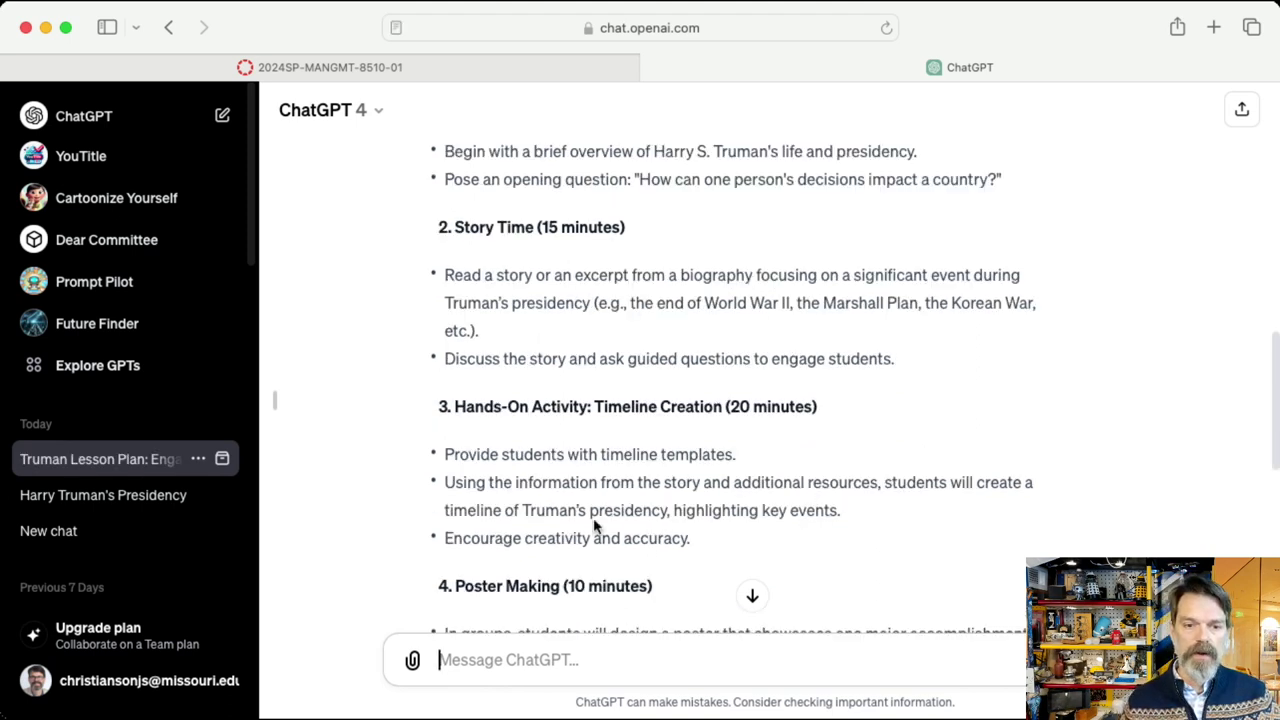
pyautogui.scroll(-1, 642, 552)
pyautogui.scroll(-10, 642, 552)
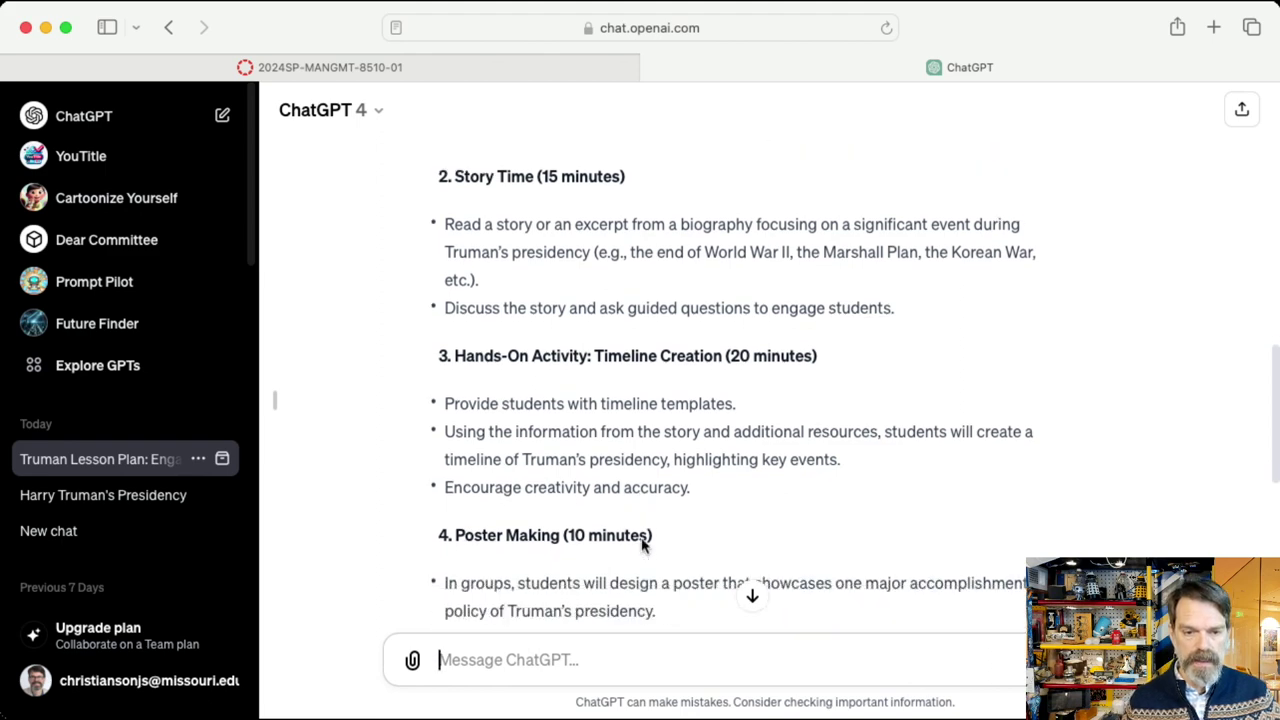
pyautogui.scroll(-1, 642, 552)
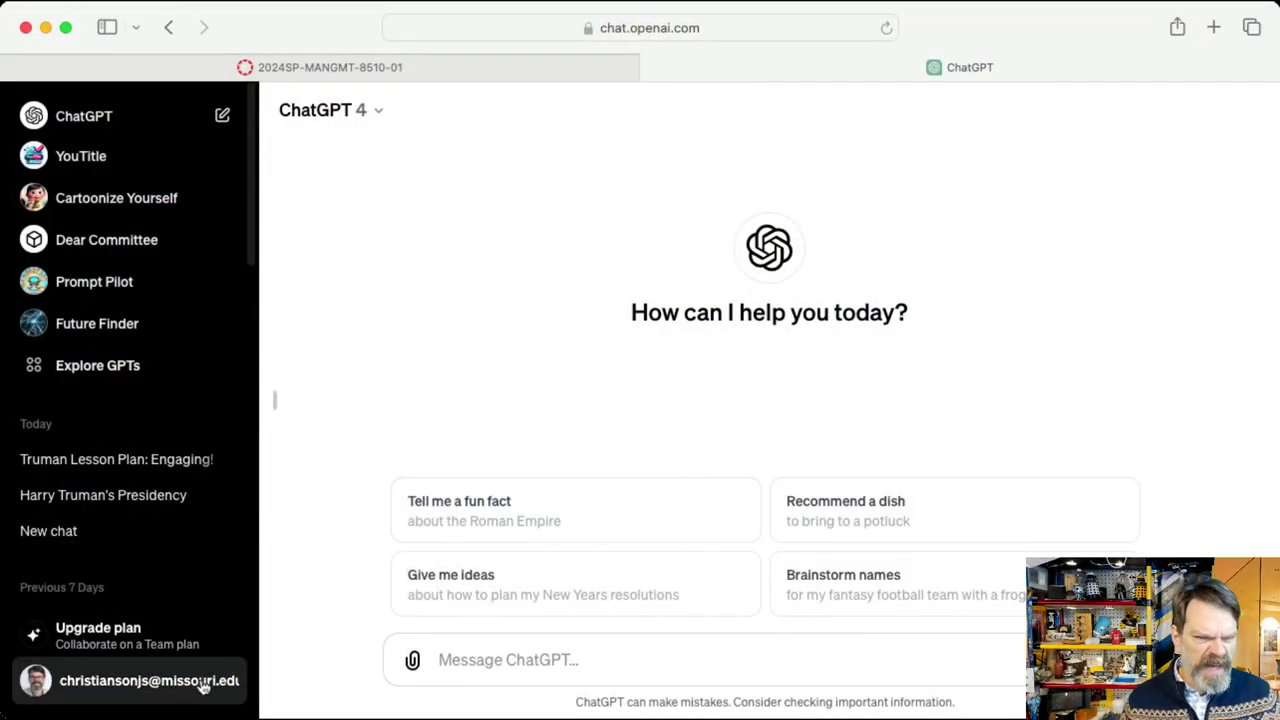
# Open the custom instructions and examine the fields for user background and response style with their thought starters
pyautogui.click(174, 694)
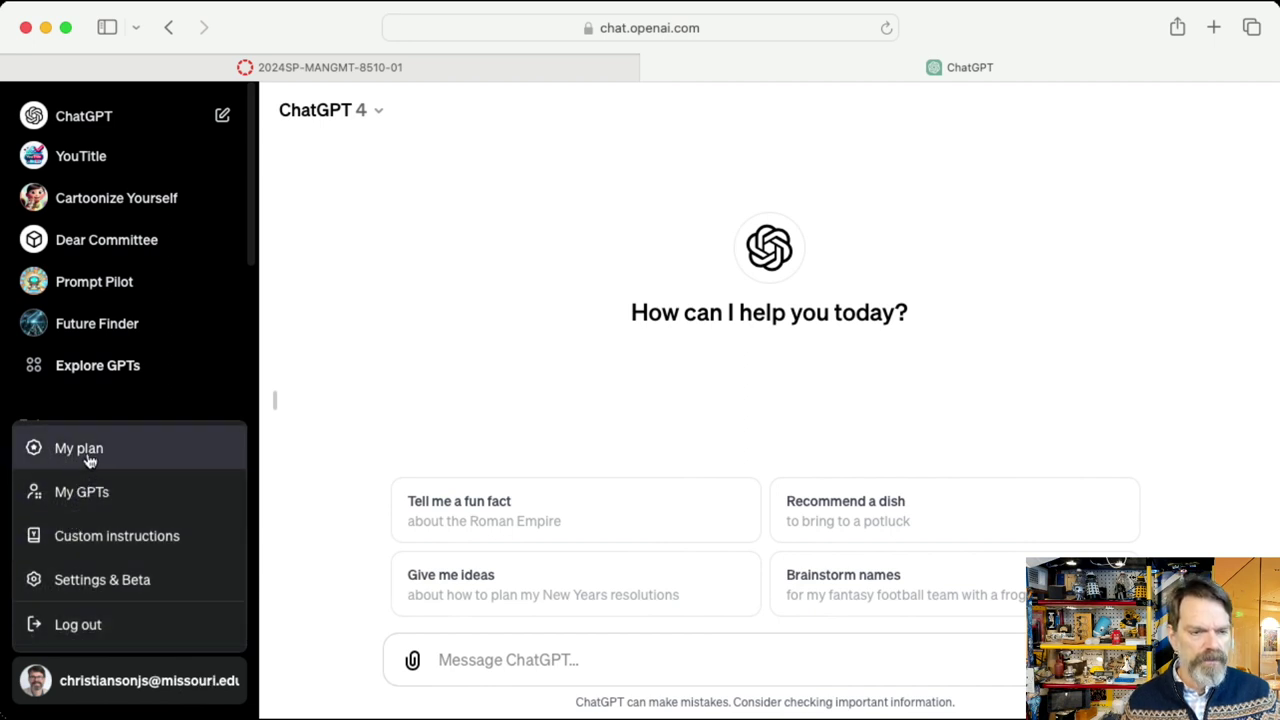
pyautogui.click(116, 538)
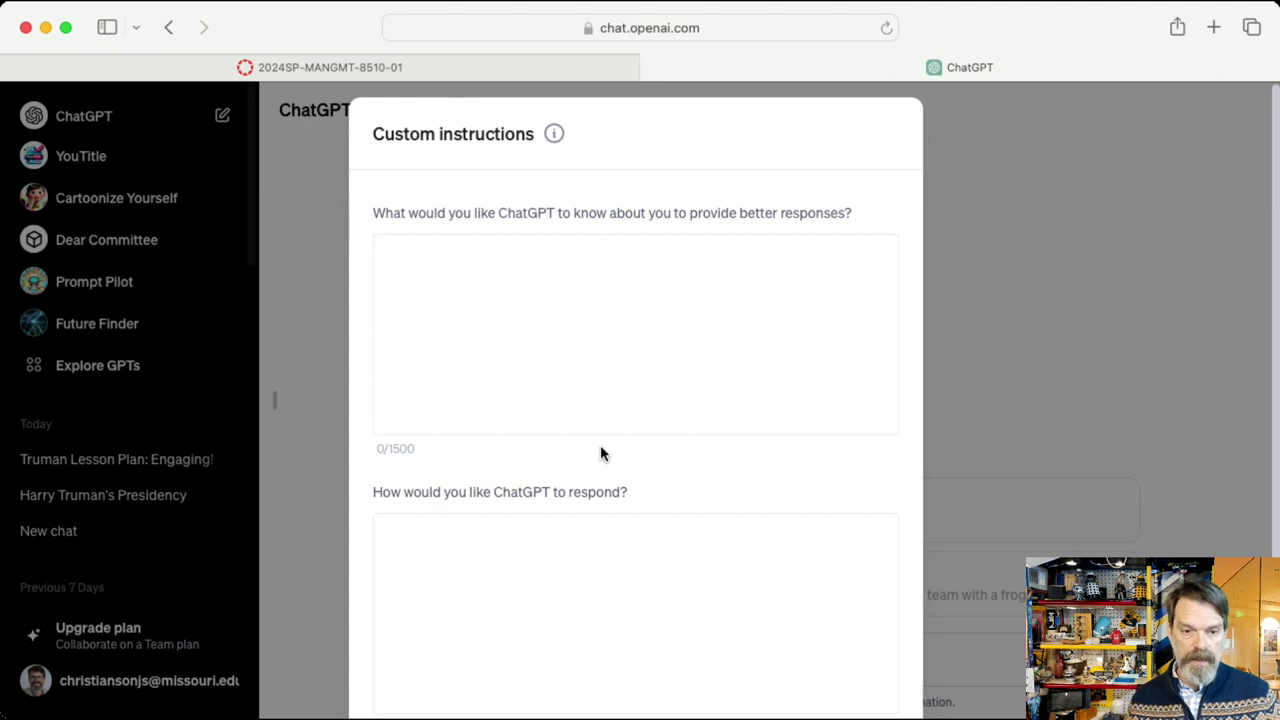
pyautogui.click(491, 553)
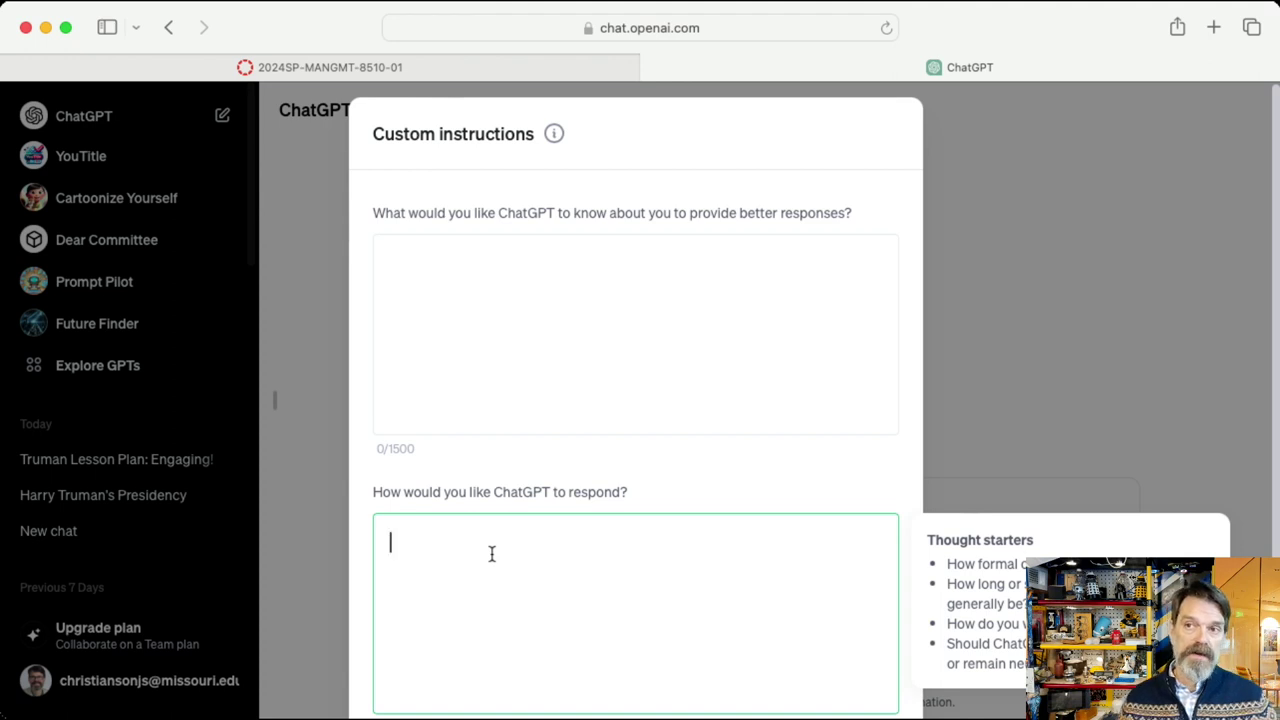
pyautogui.scroll(-2, 493, 551)
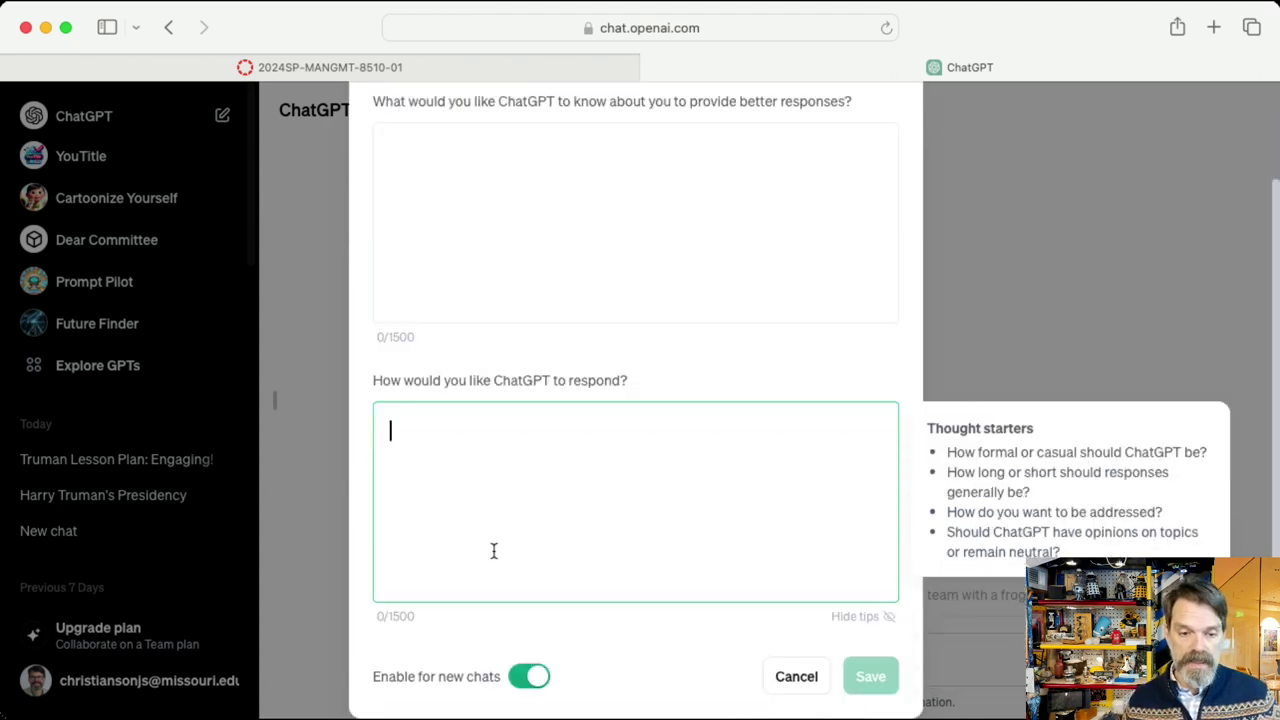
# Switch the custom instructions for new chats off and back on, and close them without saving
pyautogui.click(434, 210)
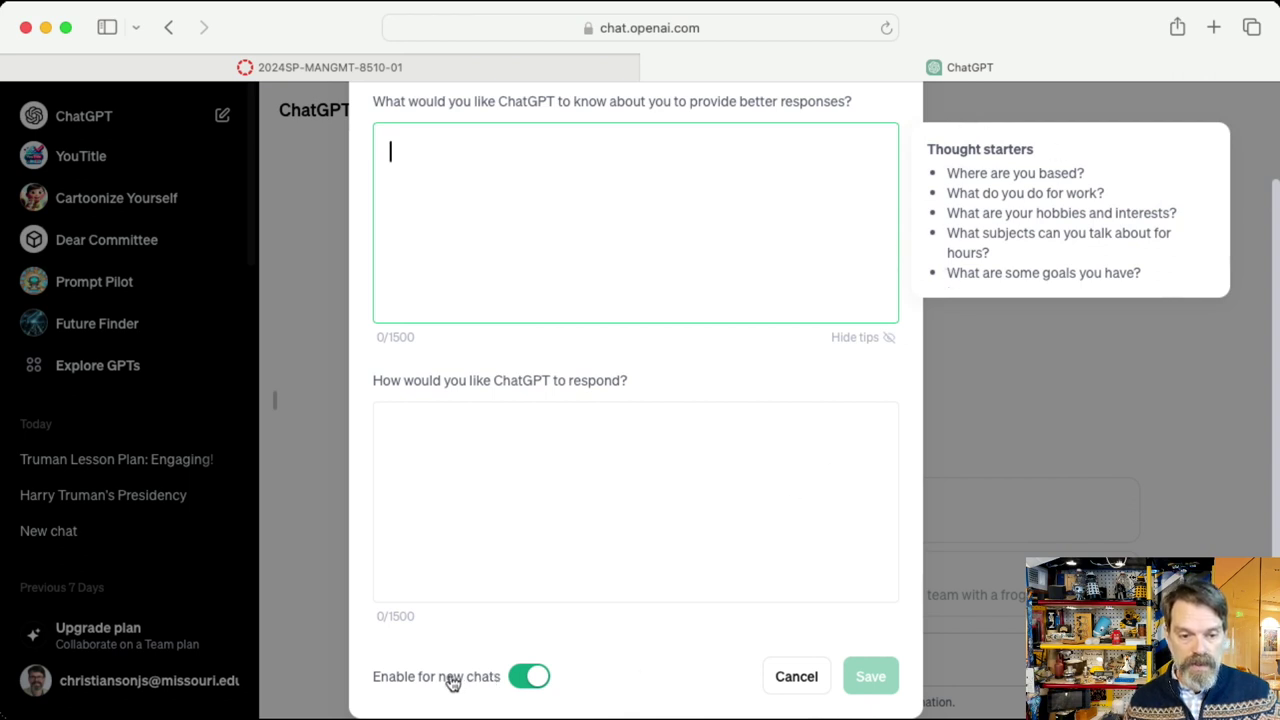
pyautogui.click(532, 678)
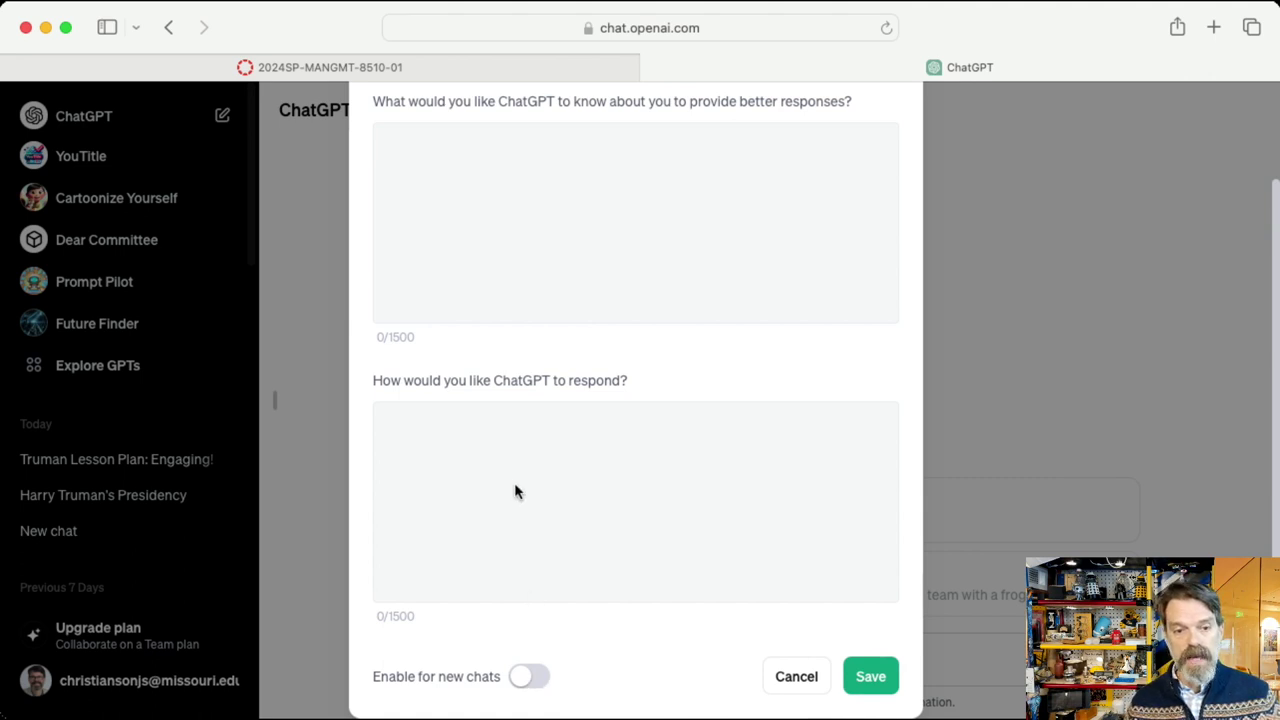
pyautogui.click(527, 680)
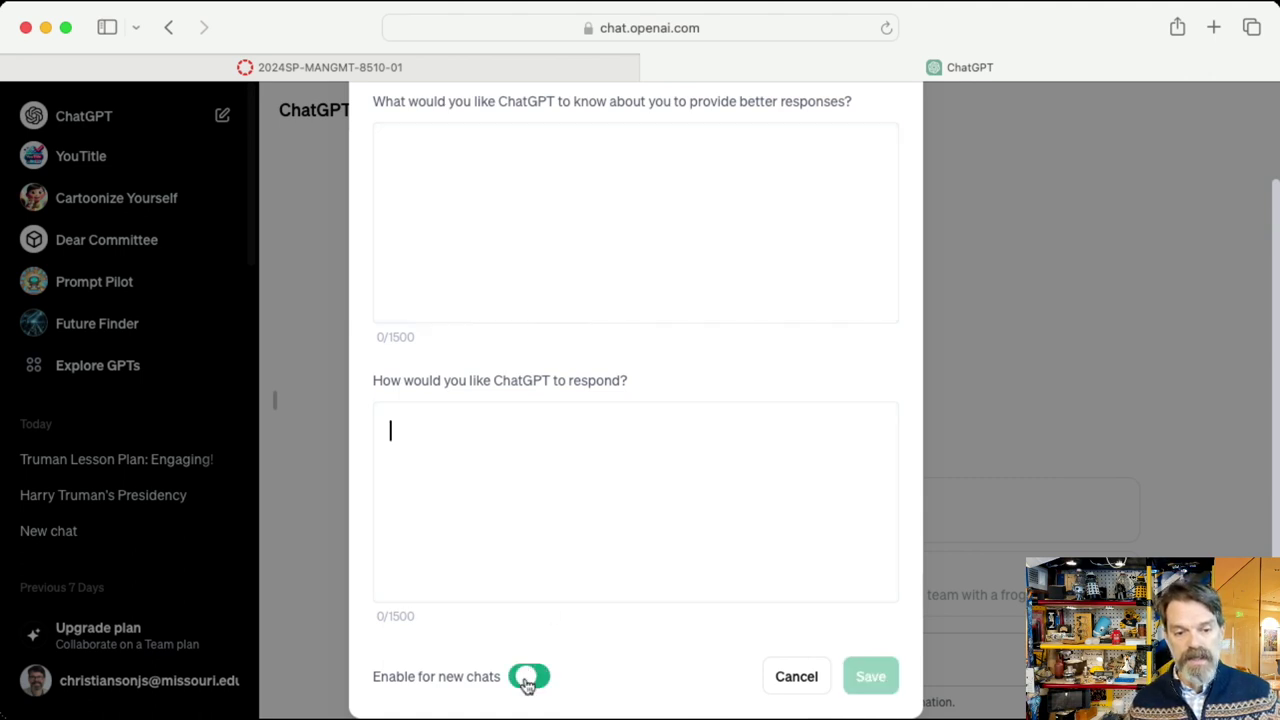
pyautogui.click(797, 678)
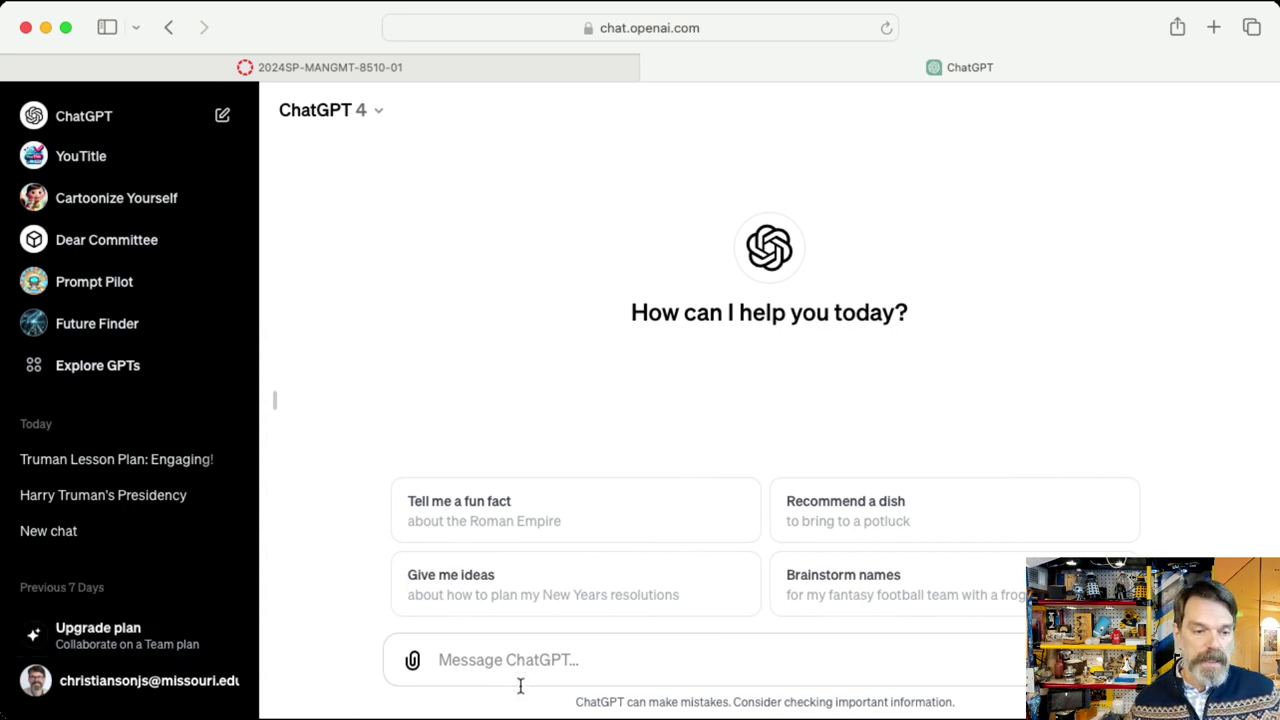
# Reopen the custom instructions, turn them off for new chats and exit without saving the change
pyautogui.click(196, 684)
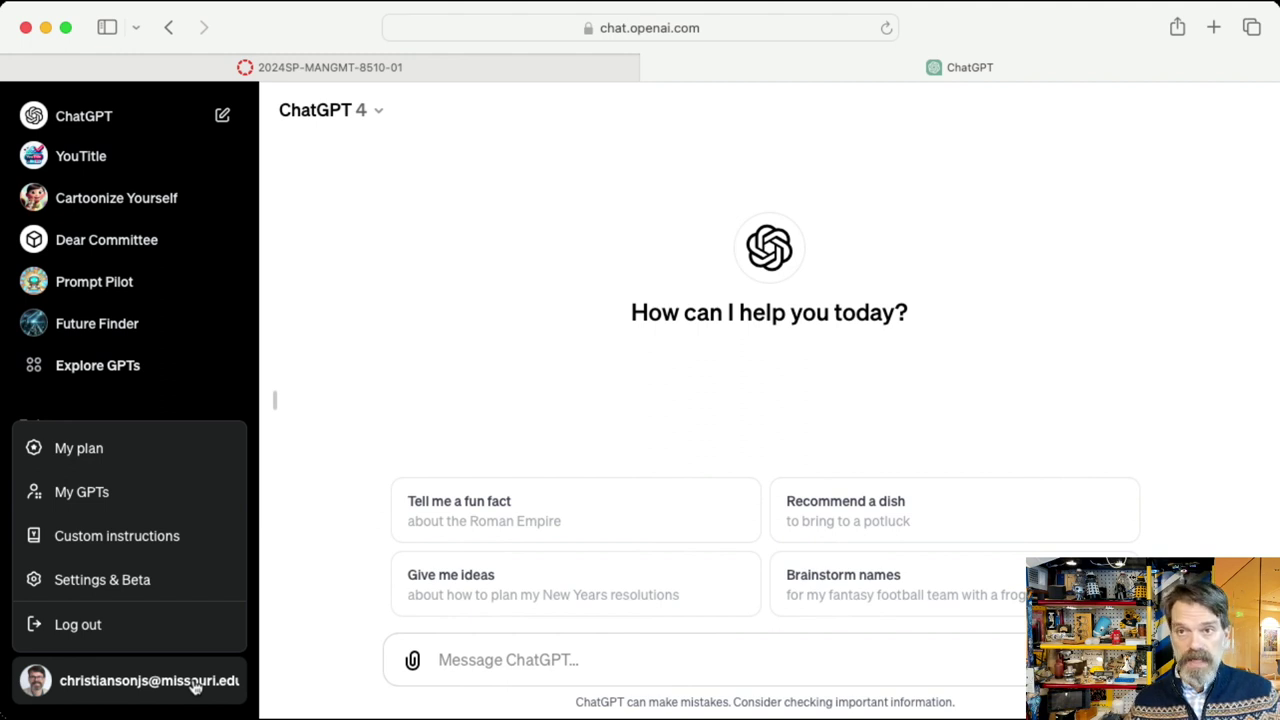
pyautogui.click(122, 535)
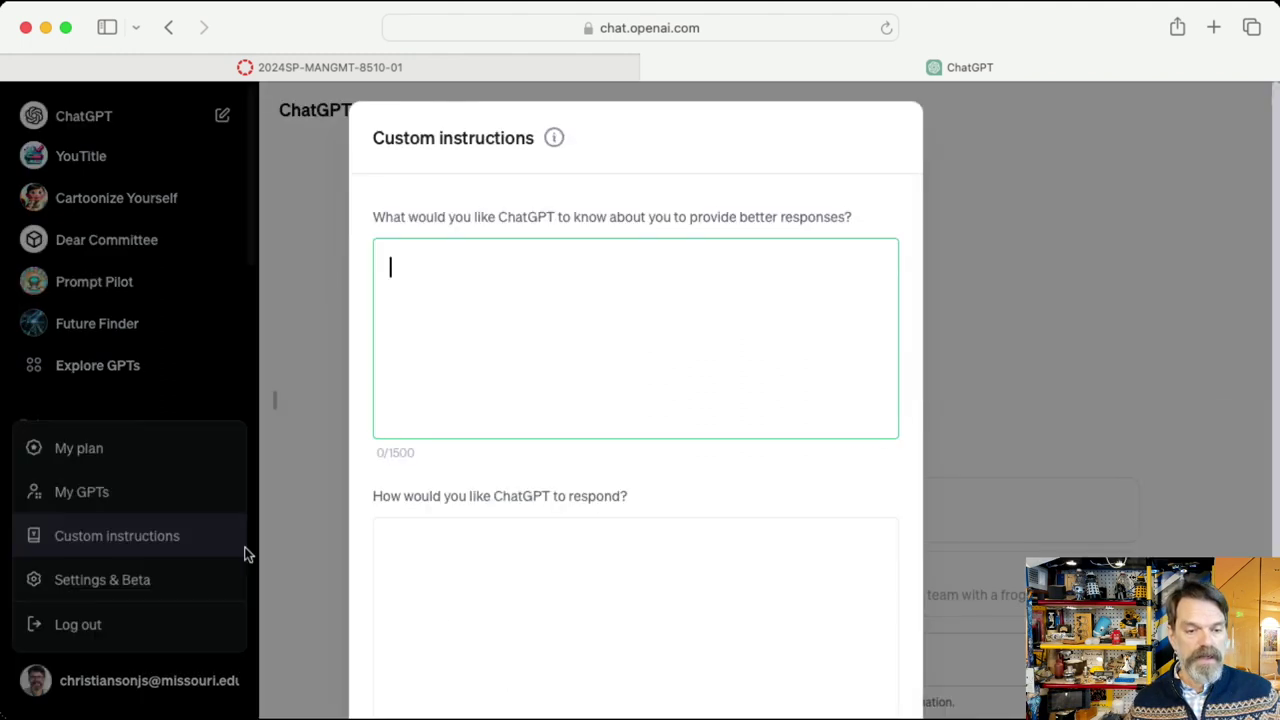
pyautogui.scroll(-2, 490, 585)
pyautogui.click(531, 676)
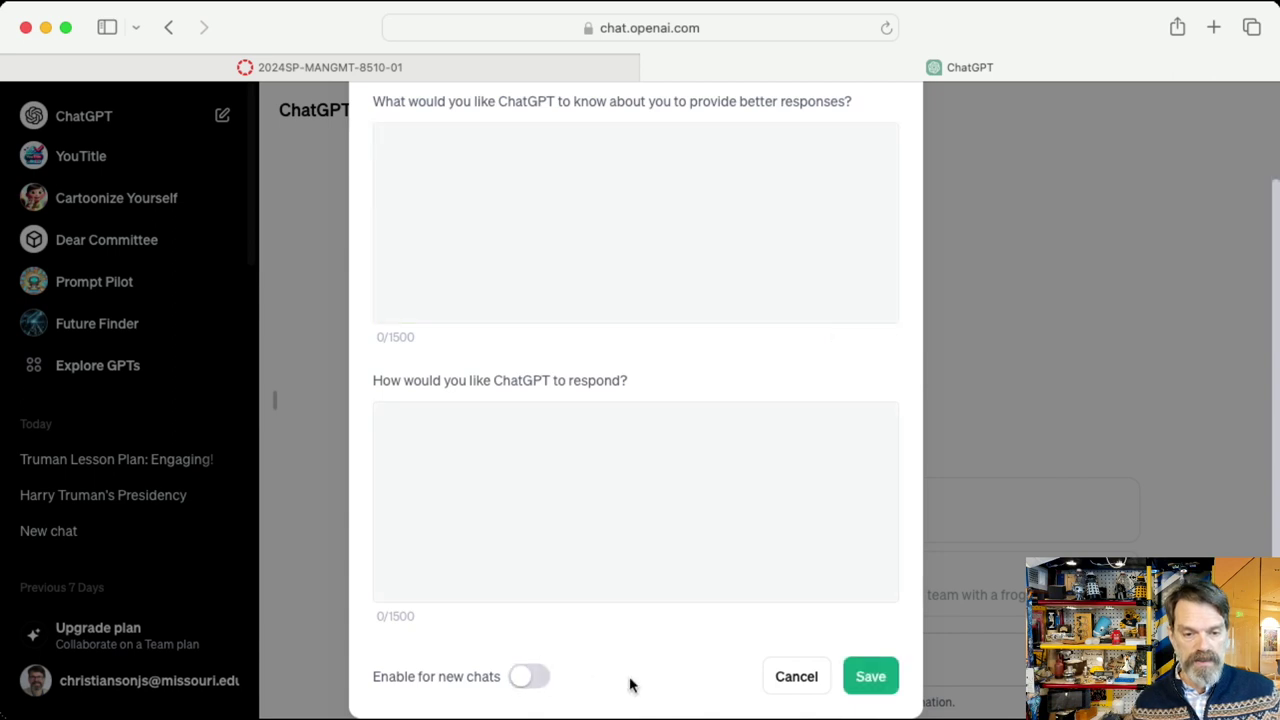
pyautogui.click(789, 679)
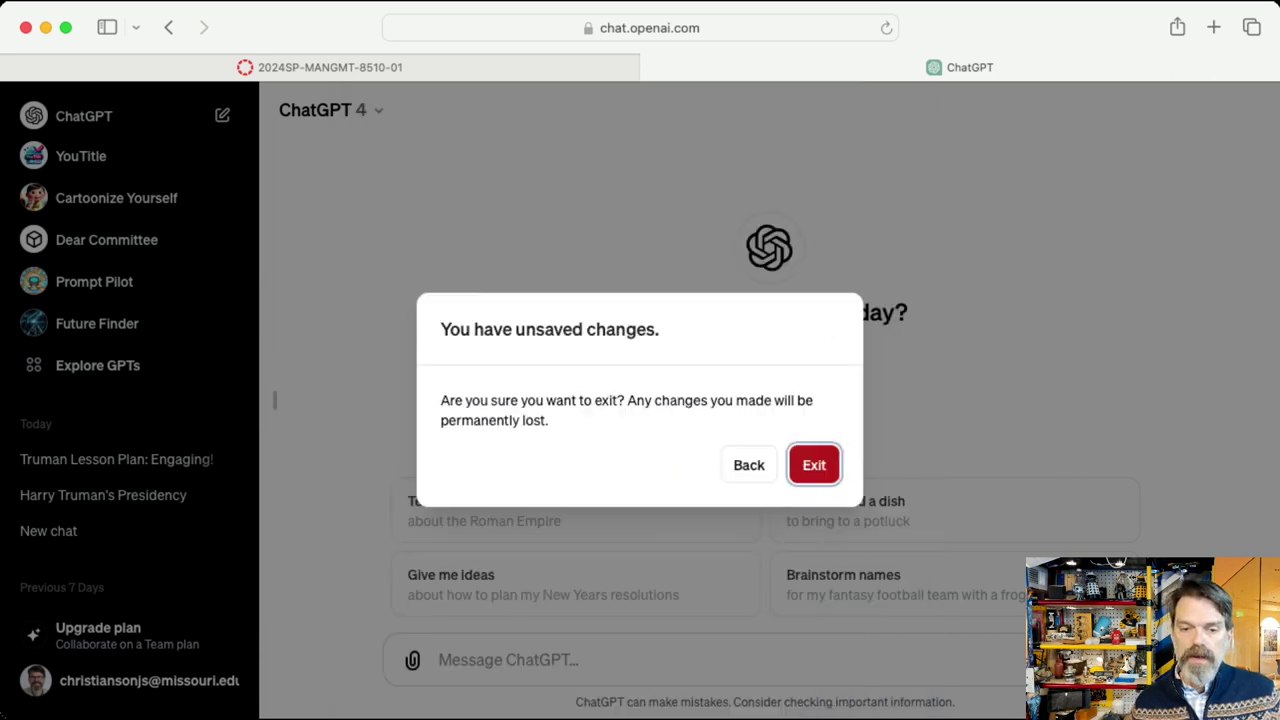
pyautogui.click(806, 478)
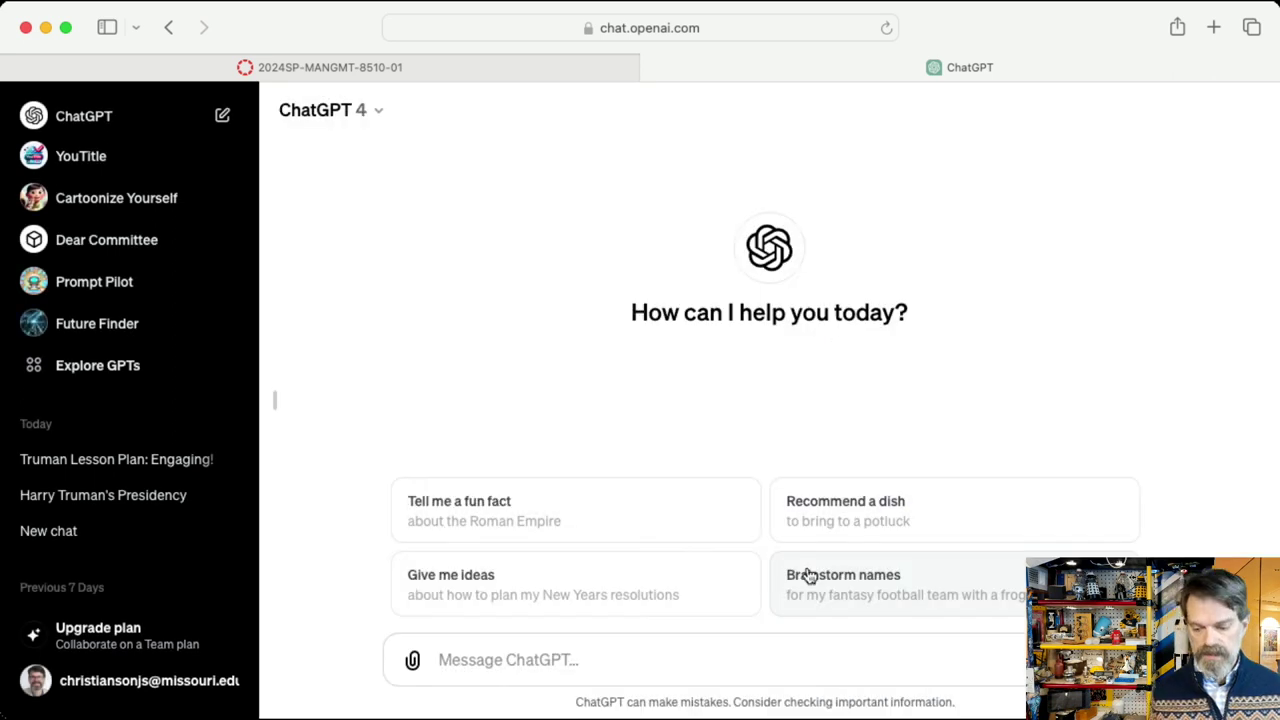